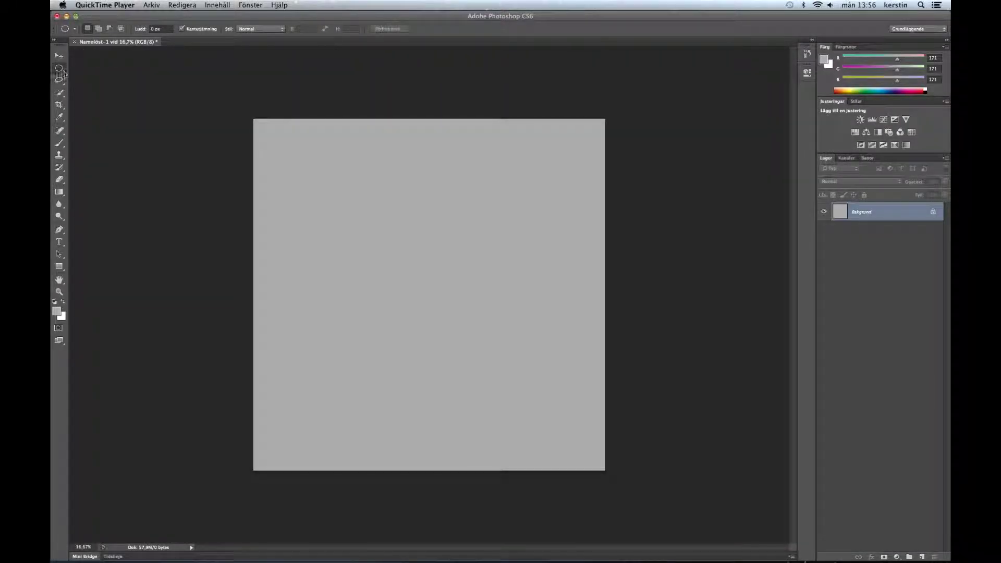
Step: Choose the Elliptical Marquee and draw a perfect circle selection out from the canvas centre
left_click(61, 70)
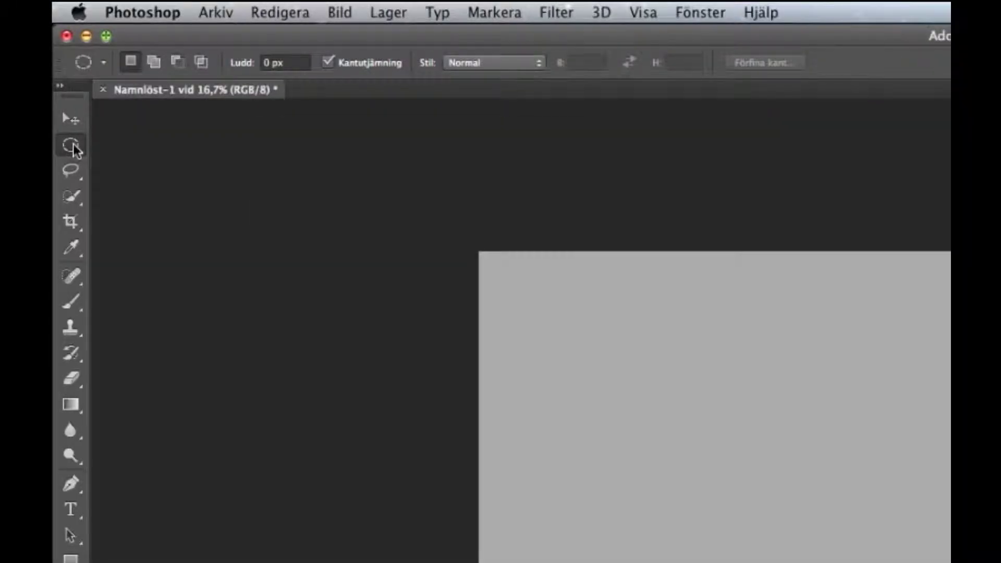
right_click(74, 150)
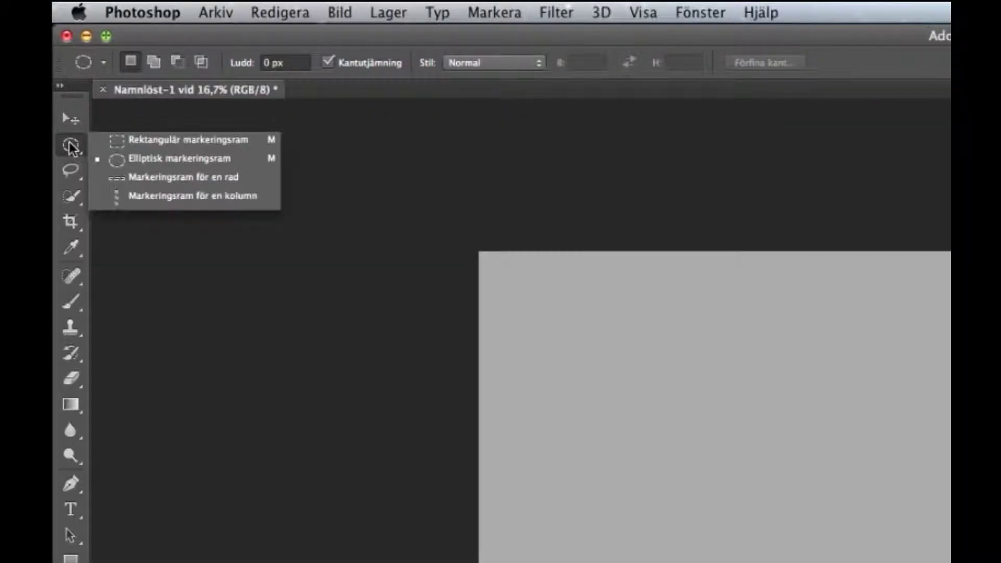
left_click(255, 159)
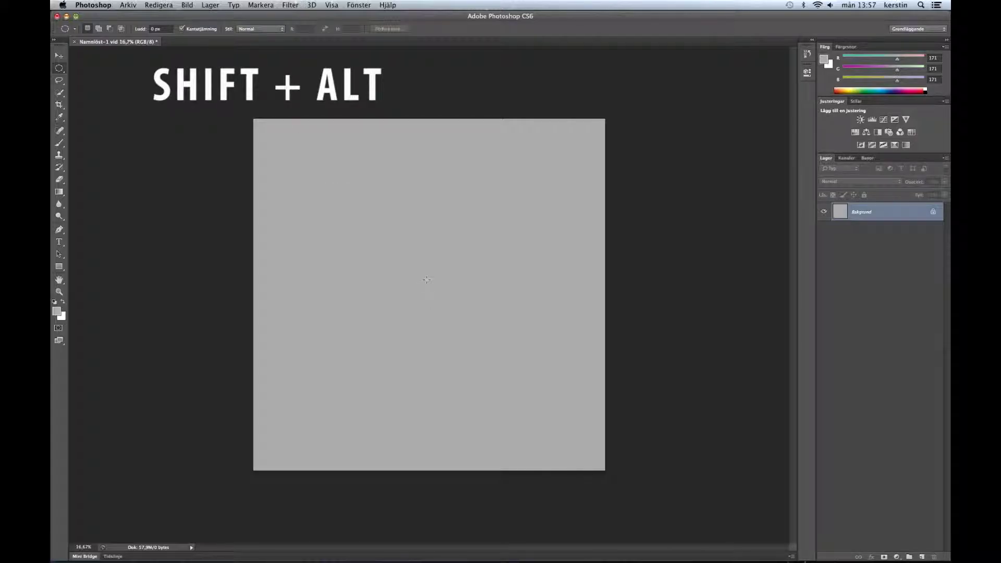
left_click_drag(426, 279, 277, 177)
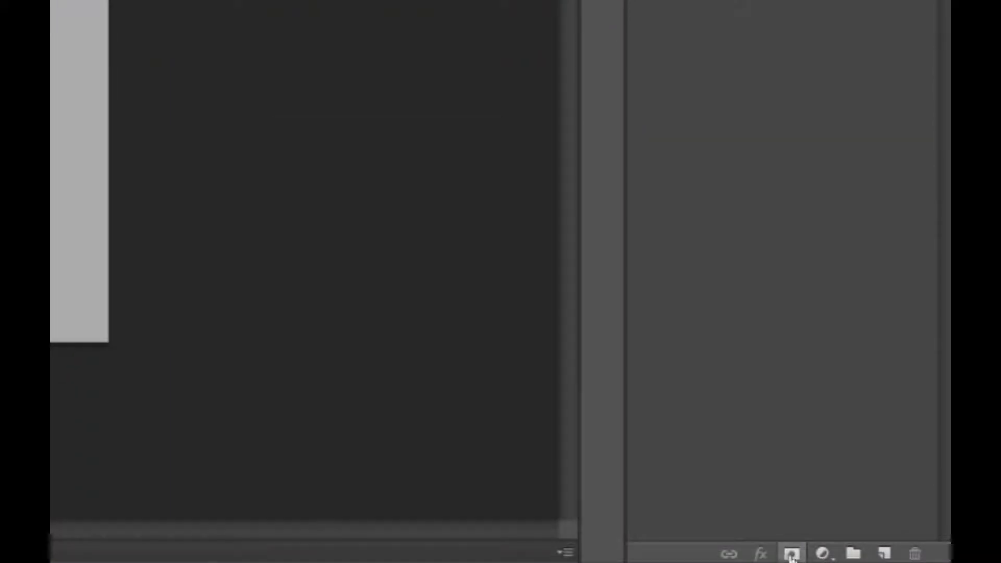
Step: Add a Curves adjustment layer masked to the circle, raising the curve to brighten the disc
left_click(823, 552)
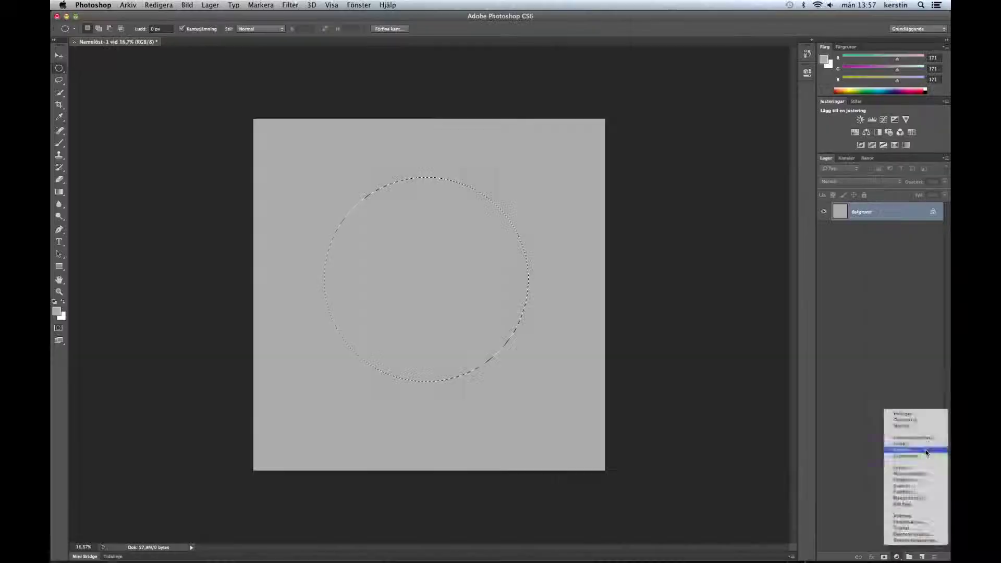
left_click(925, 450)
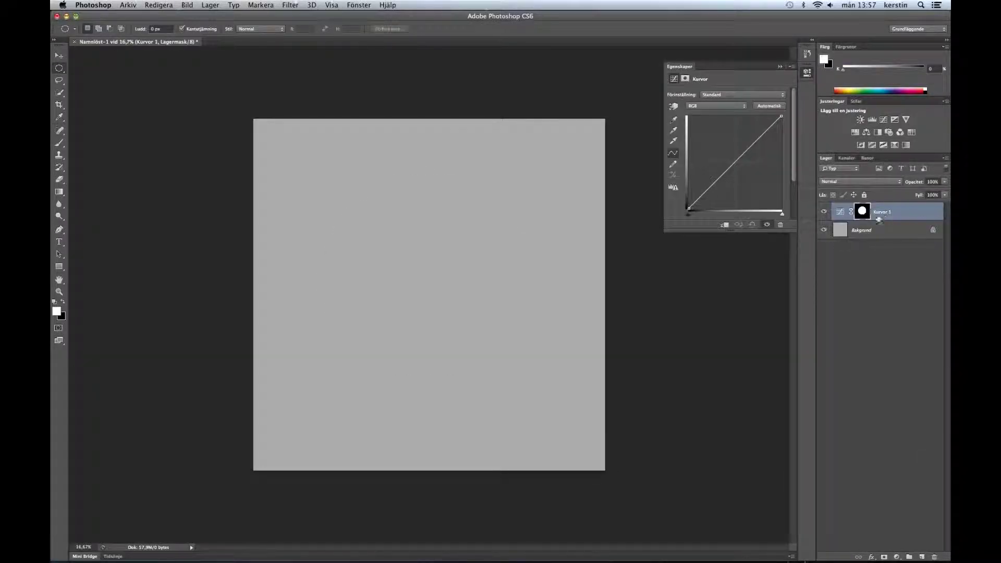
left_click_drag(733, 164, 722, 156)
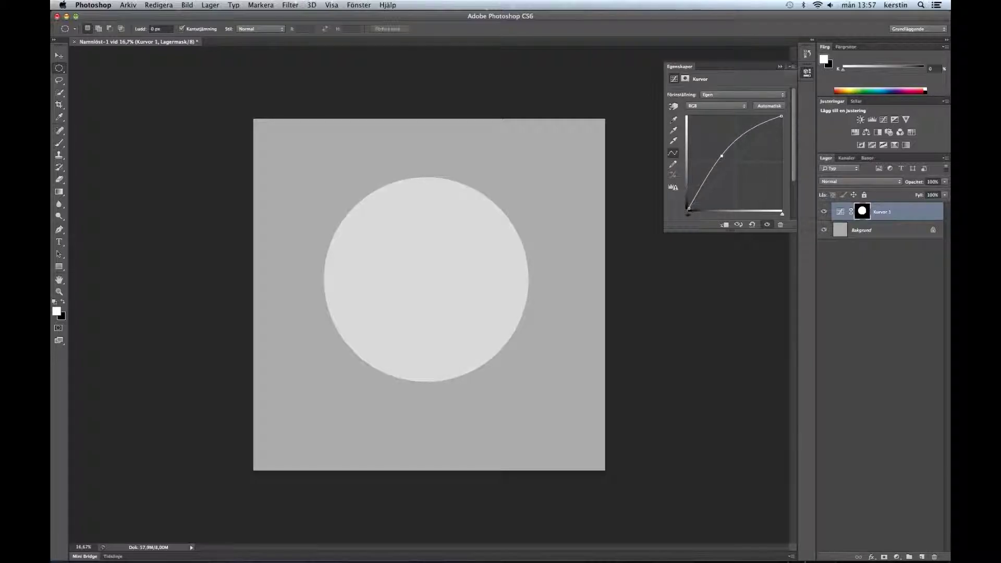
left_click(781, 67)
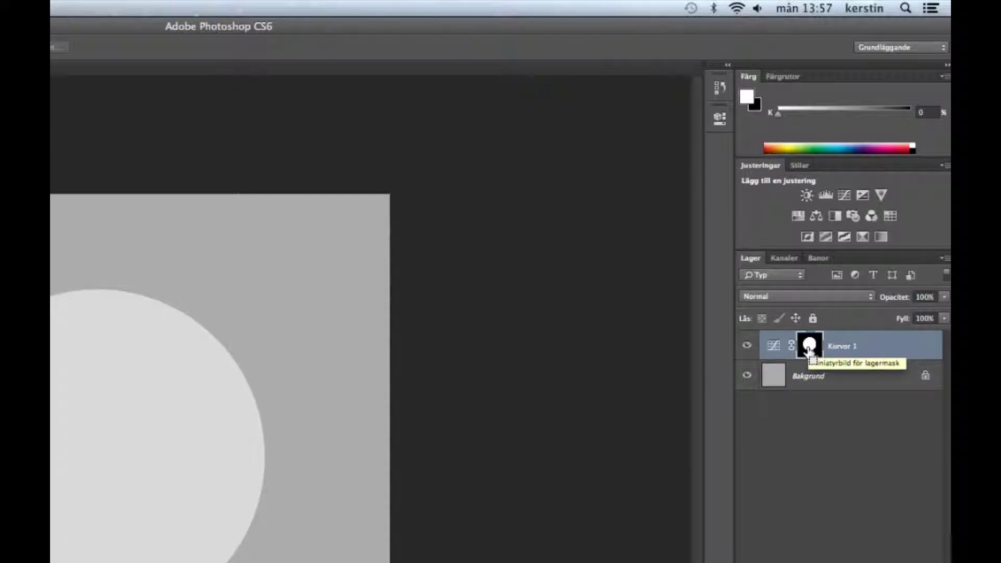
Step: Reload the circle mask as a selection, shrink it with Transform Selection, and shift it up-left
left_click(810, 352, "super")
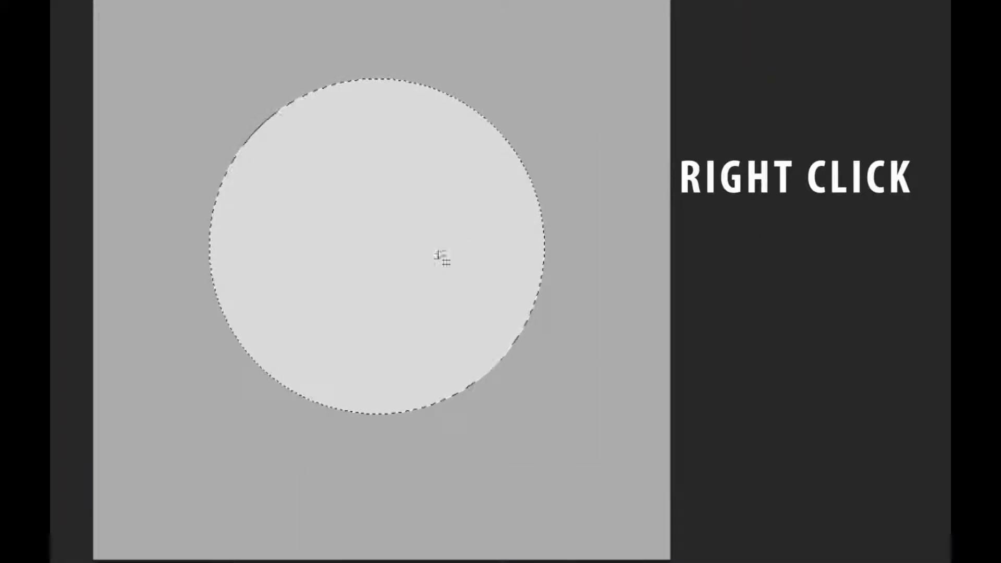
right_click(429, 241)
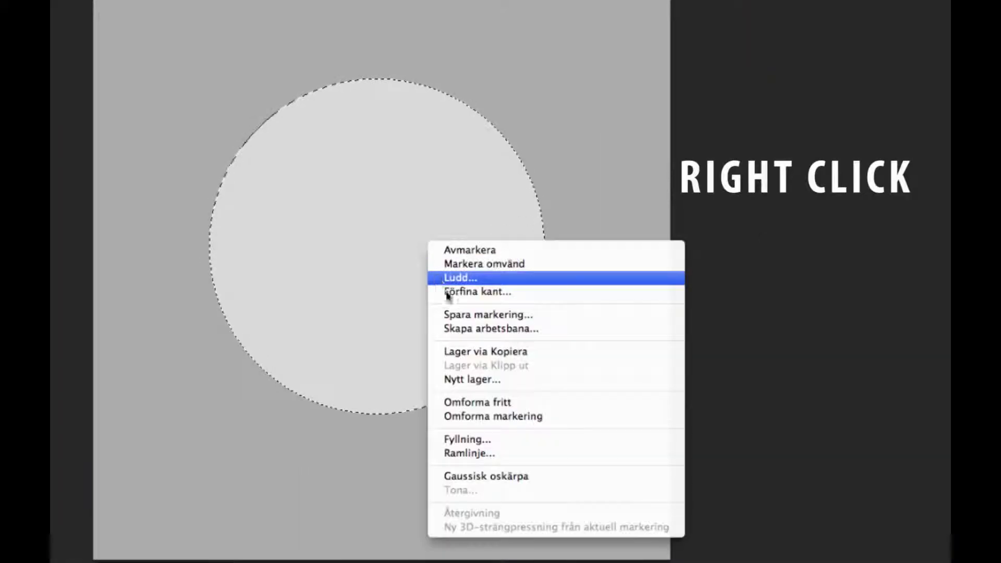
left_click(557, 417)
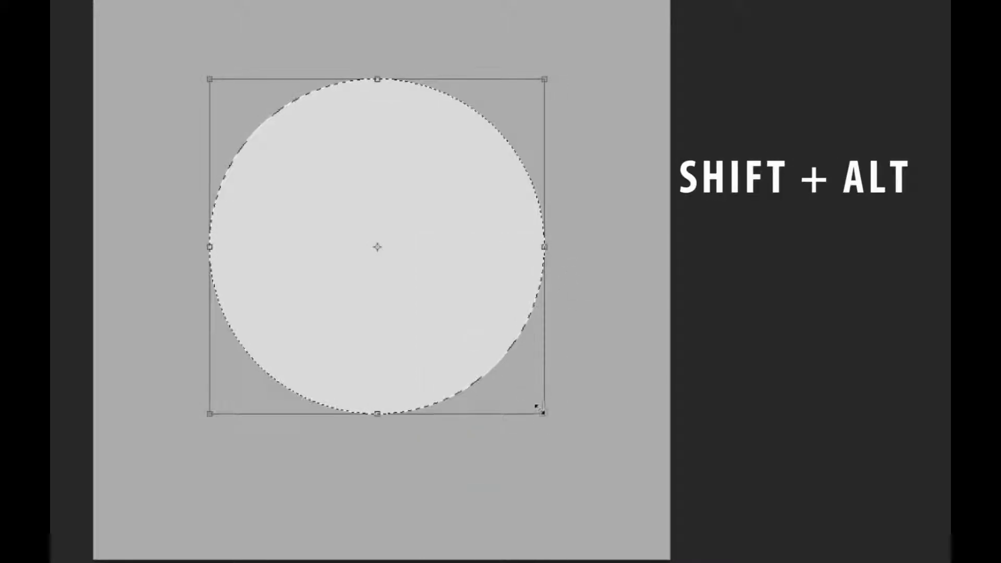
left_click_drag(544, 413, 501, 371)
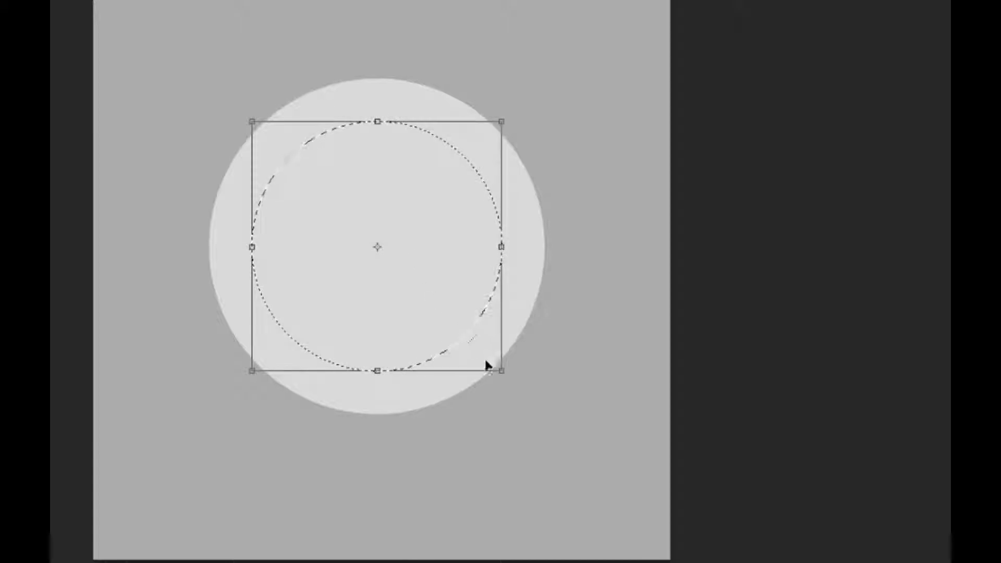
left_click_drag(501, 371, 475, 344)
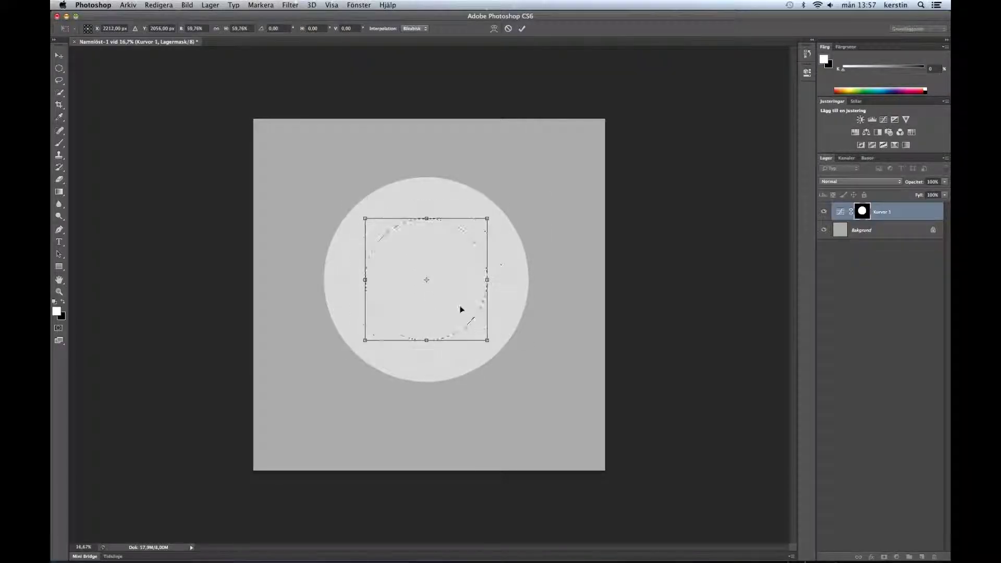
left_click_drag(458, 311, 441, 292)
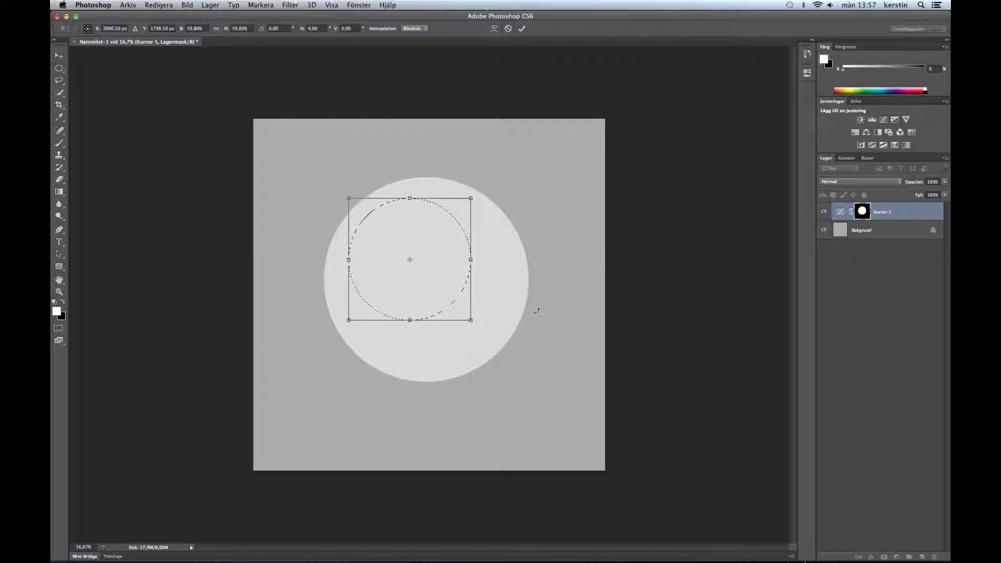
key("Return")
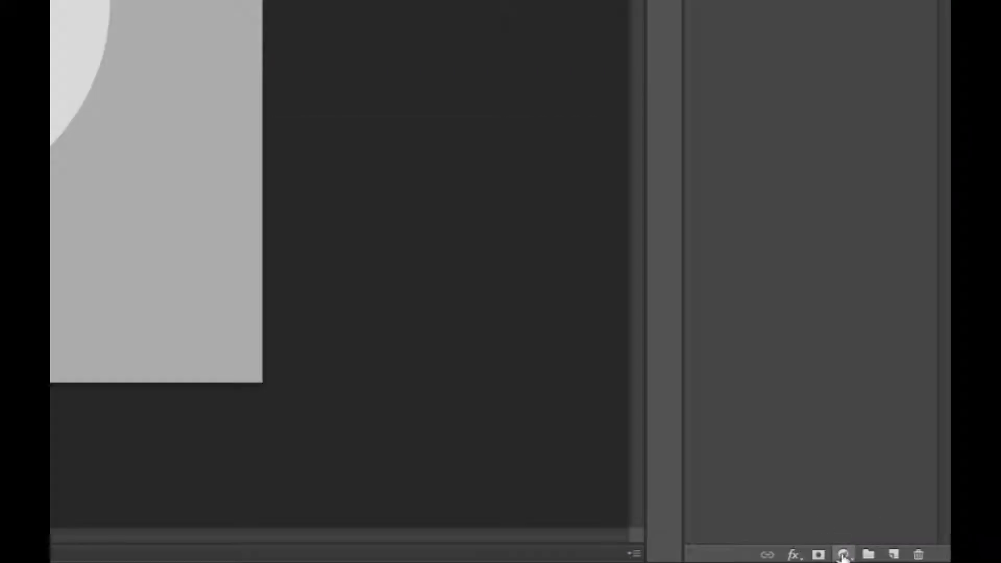
Step: Add a second Curves layer masked to the small circle, raising the curve to near white
left_click(843, 555)
left_click(890, 343)
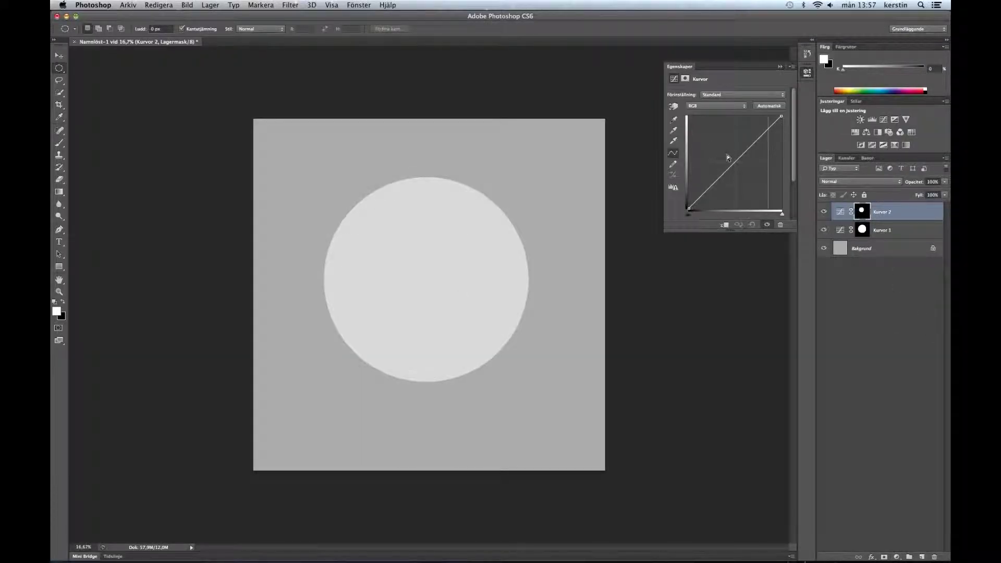
left_click_drag(735, 162, 722, 153)
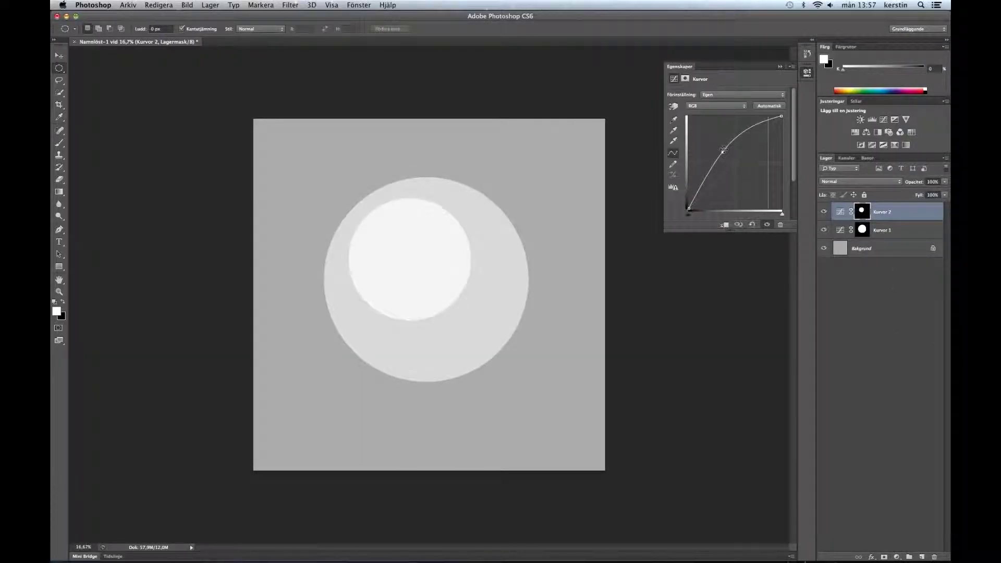
left_click(780, 68)
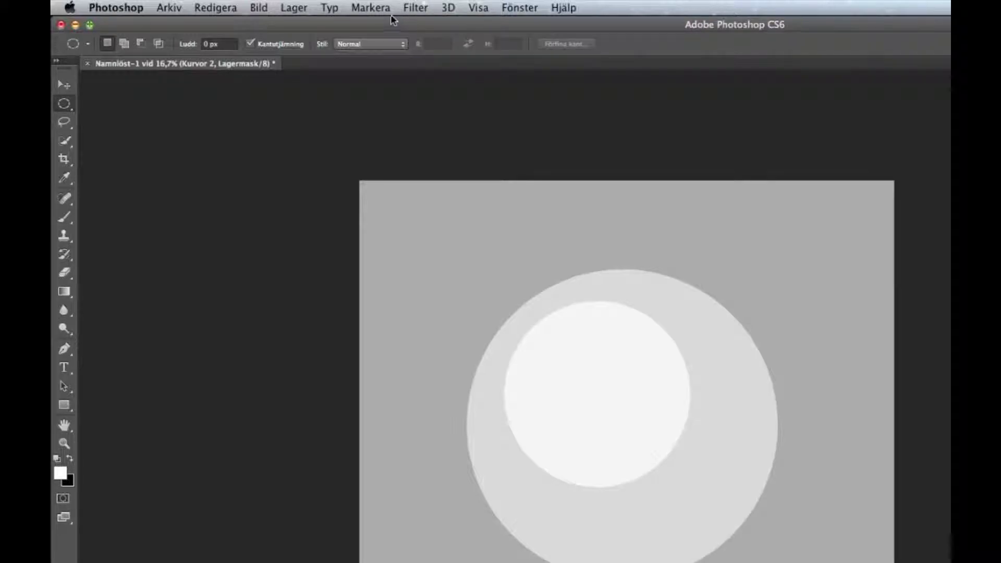
left_click(423, 10)
mouse_move(301, 141)
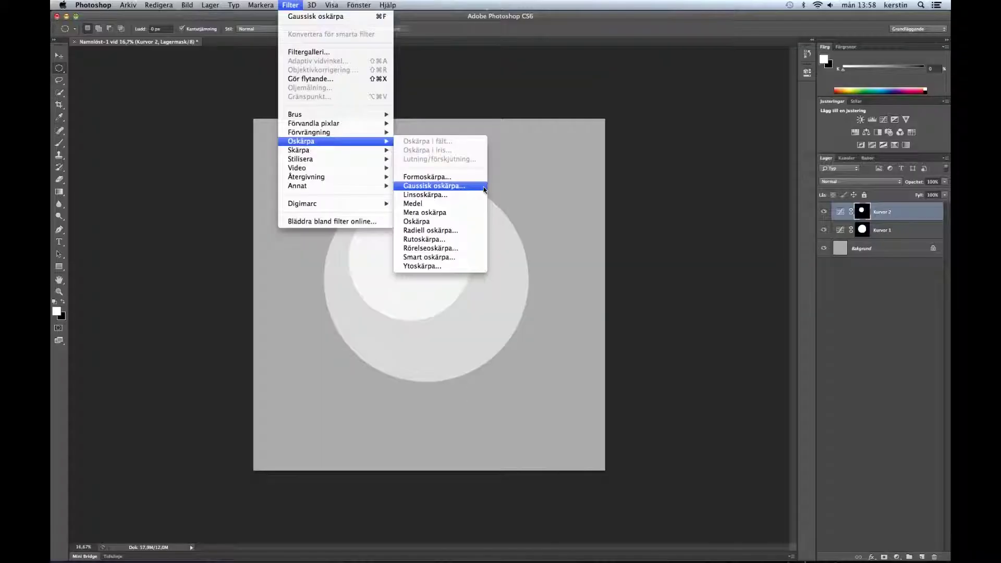
Step: Apply a Gaussian Blur of 76,6 pixels to the inner circle's mask
left_click(709, 286)
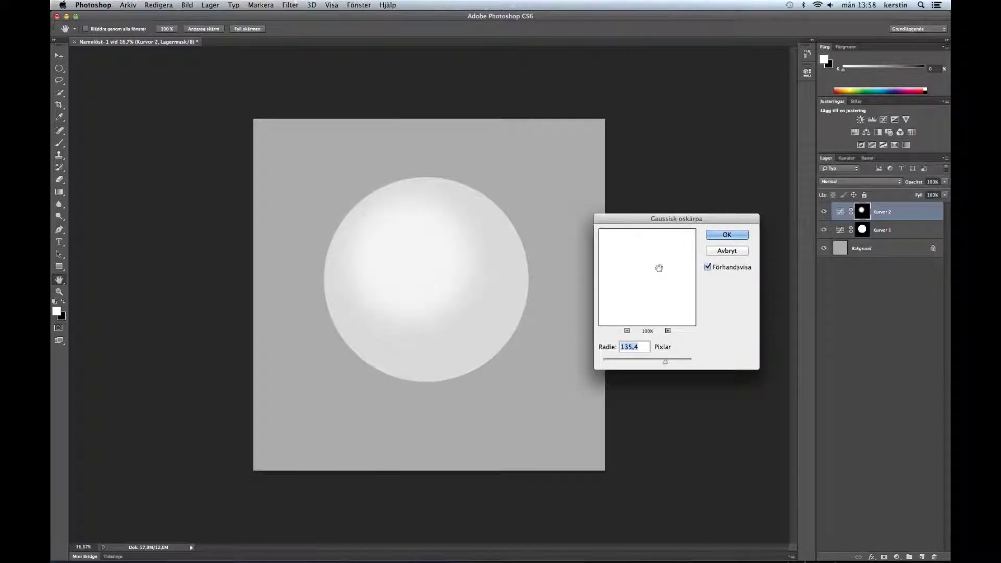
left_click(627, 331)
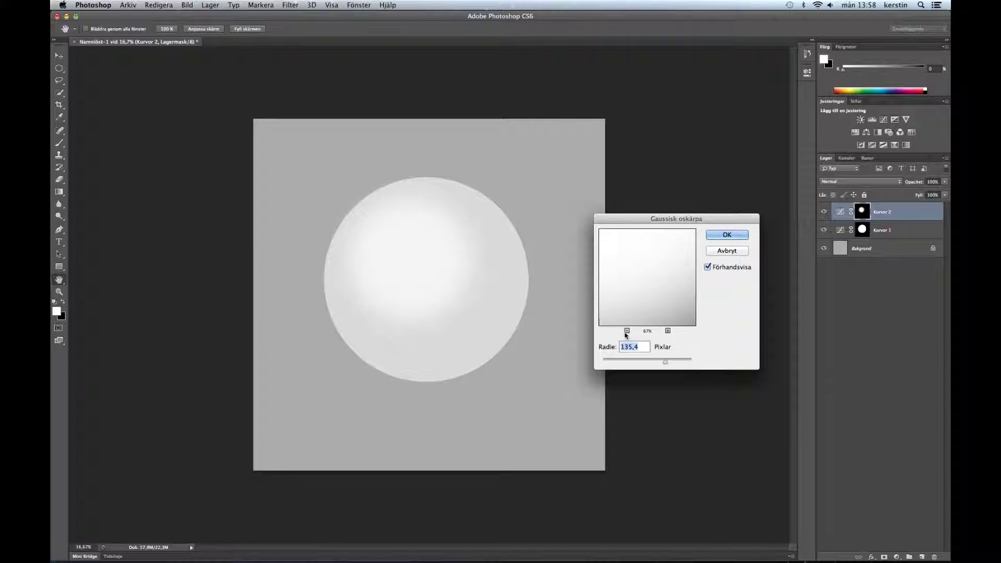
left_click(627, 331)
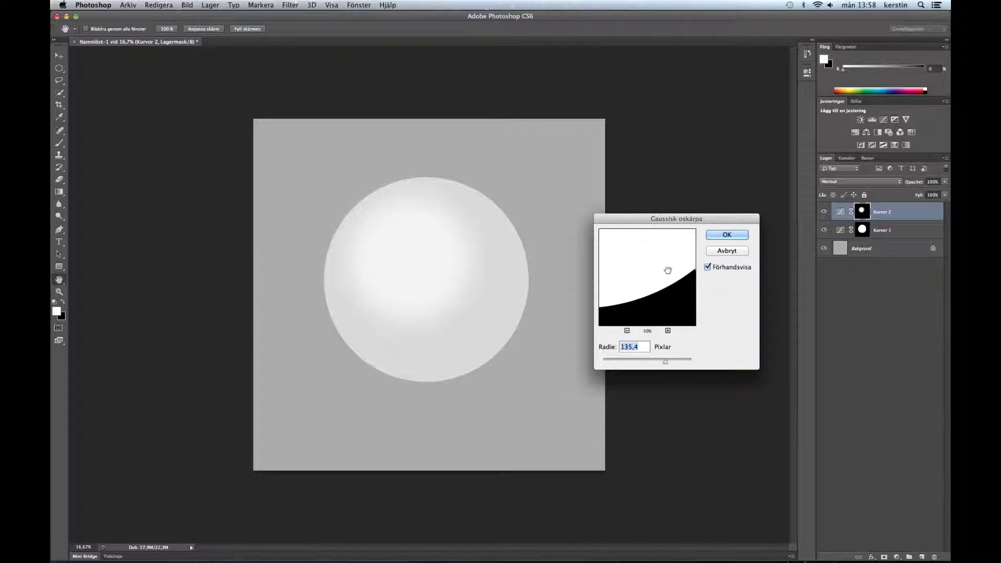
left_click_drag(675, 292, 668, 270)
left_click(646, 363)
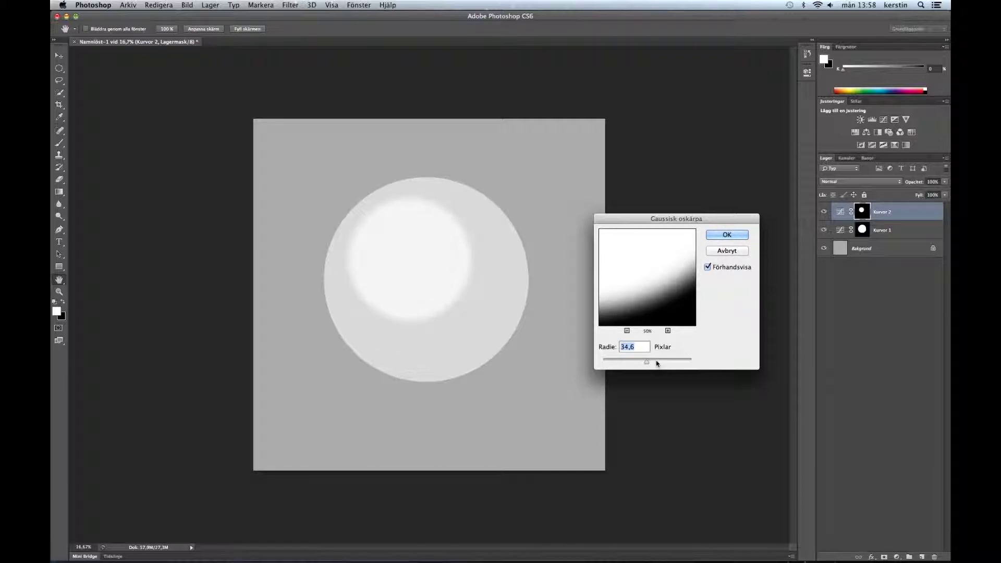
left_click(656, 362)
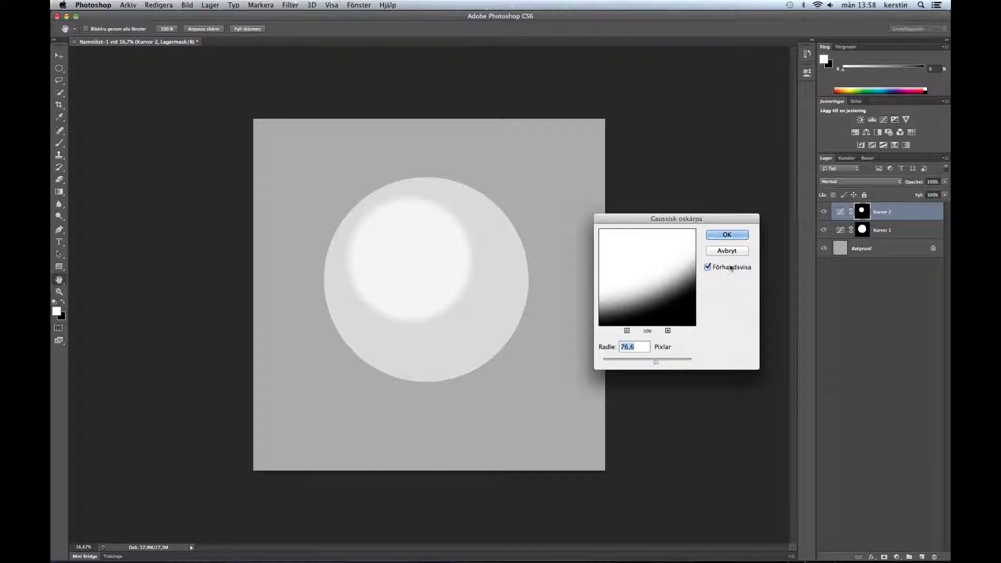
left_click(736, 234)
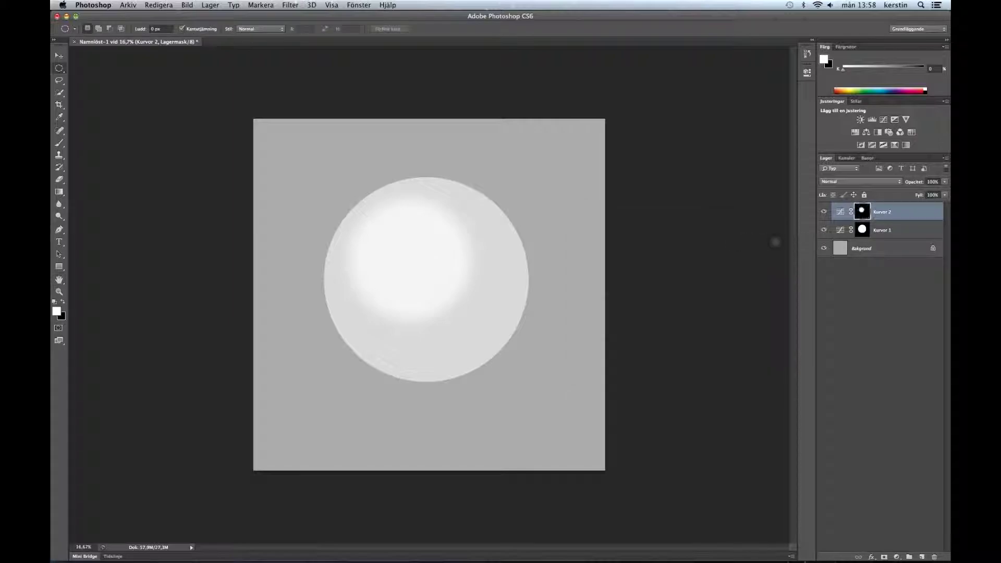
Step: Lower the second Curves adjustment slightly to tone down the highlight
double_click(838, 215)
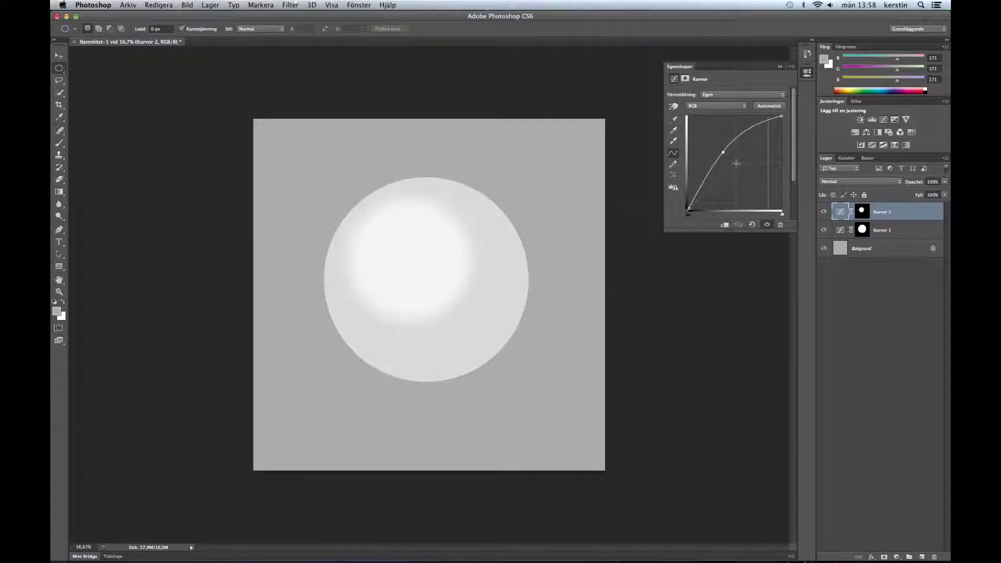
mouse_move(722, 151)
left_mouse_down()
mouse_move(747, 174)
mouse_move(723, 146)
left_mouse_up()
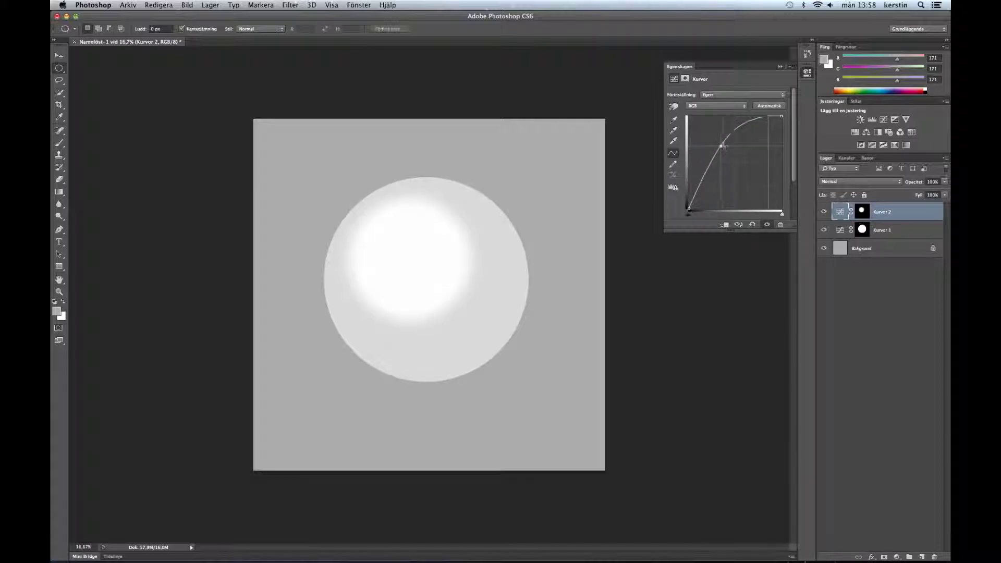
left_click(780, 67)
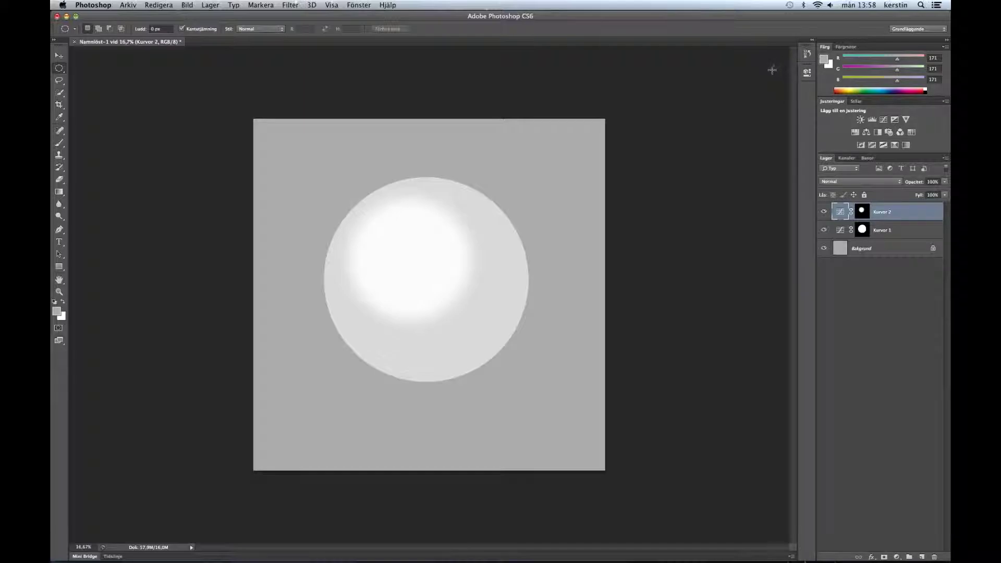
key("ctrl+backslash")
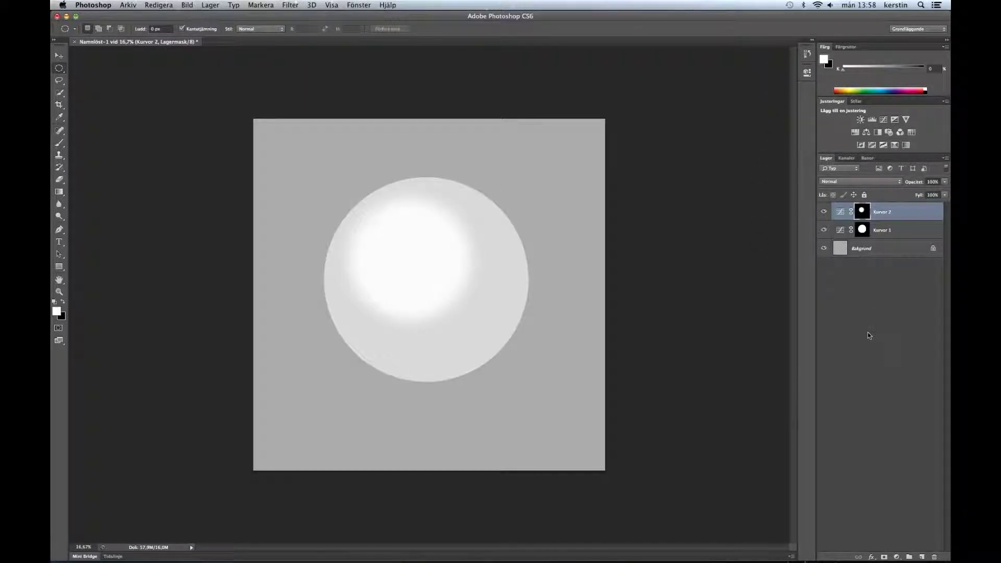
Step: Delete both Curves layers, confirming with Ja
left_click(886, 237, "shift")
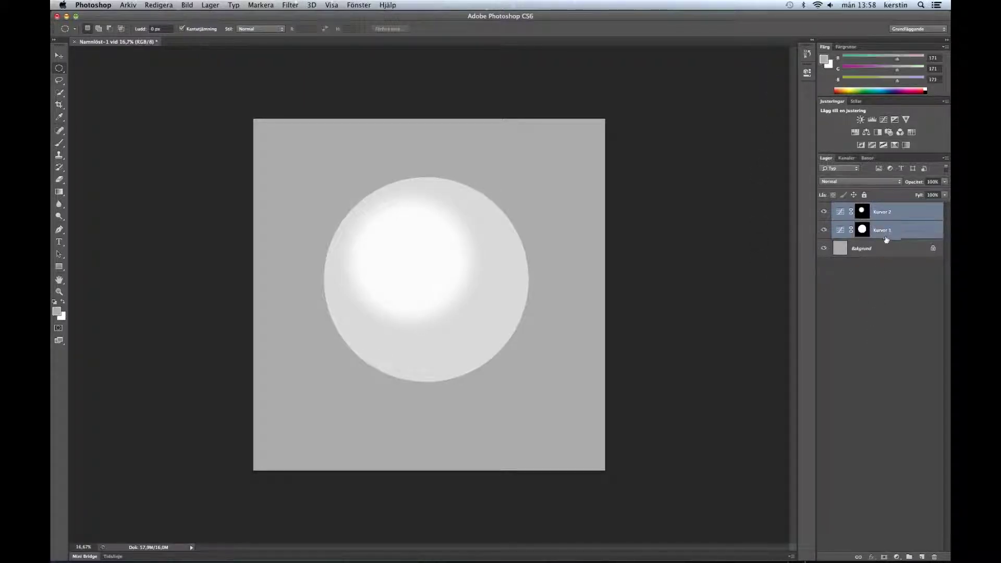
left_click(934, 557)
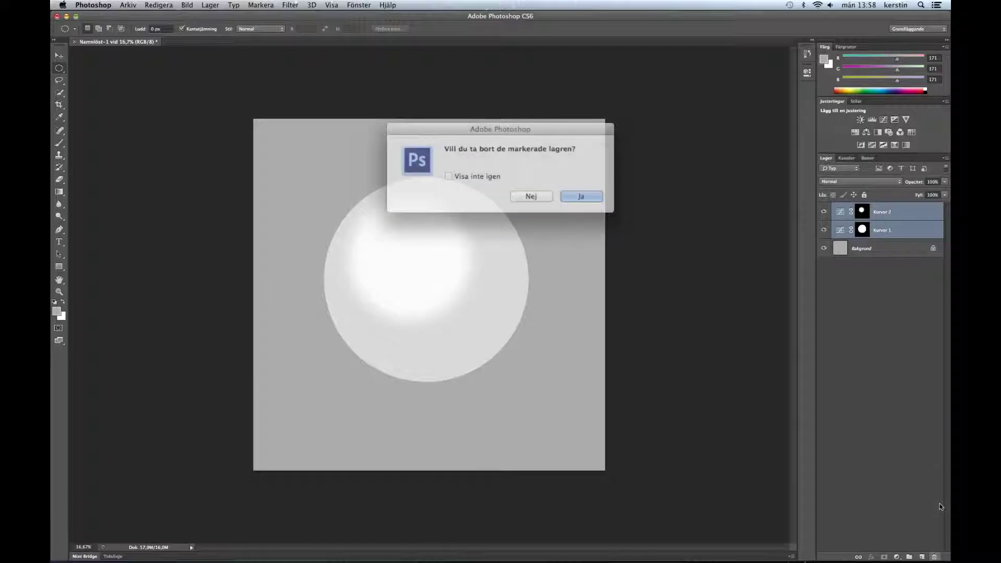
left_click(576, 194)
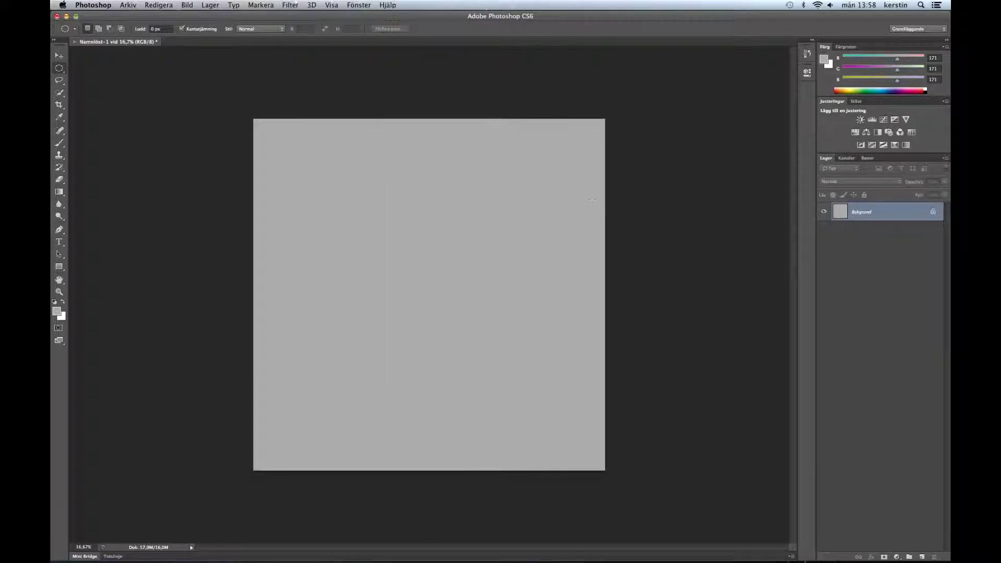
Step: Draw a large rectangular marquee selection in the canvas centre
right_click(59, 68)
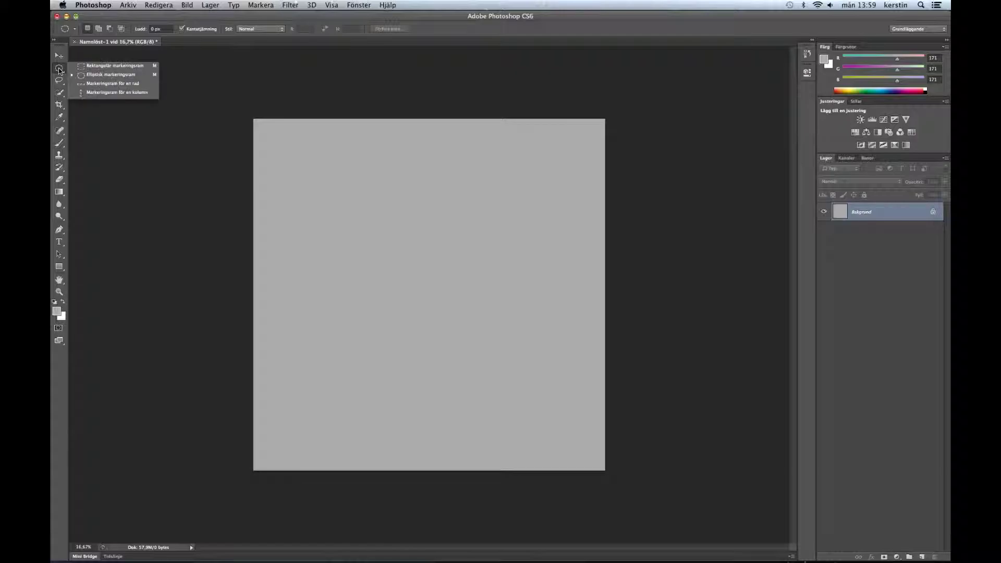
left_click(79, 66)
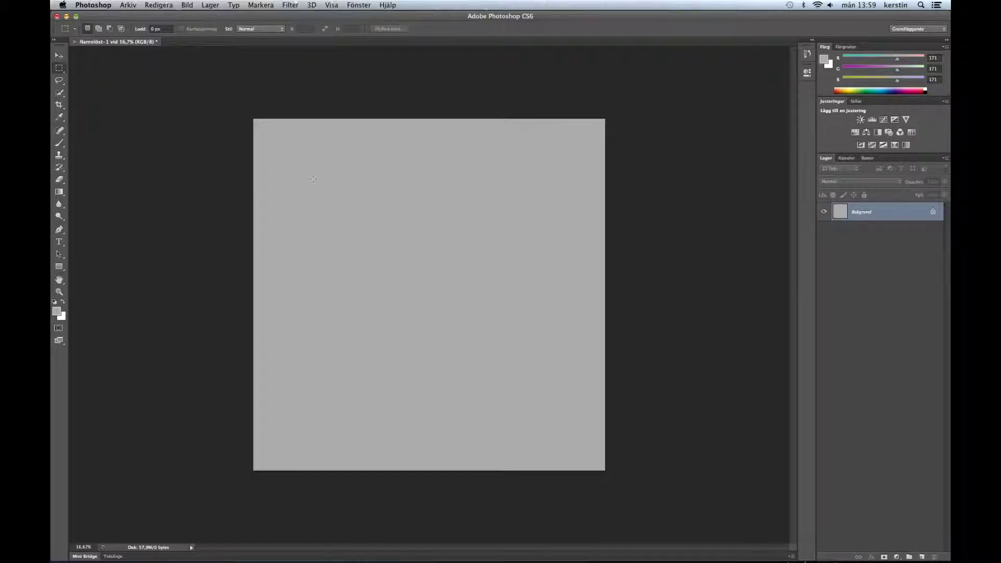
left_click_drag(310, 181, 560, 377)
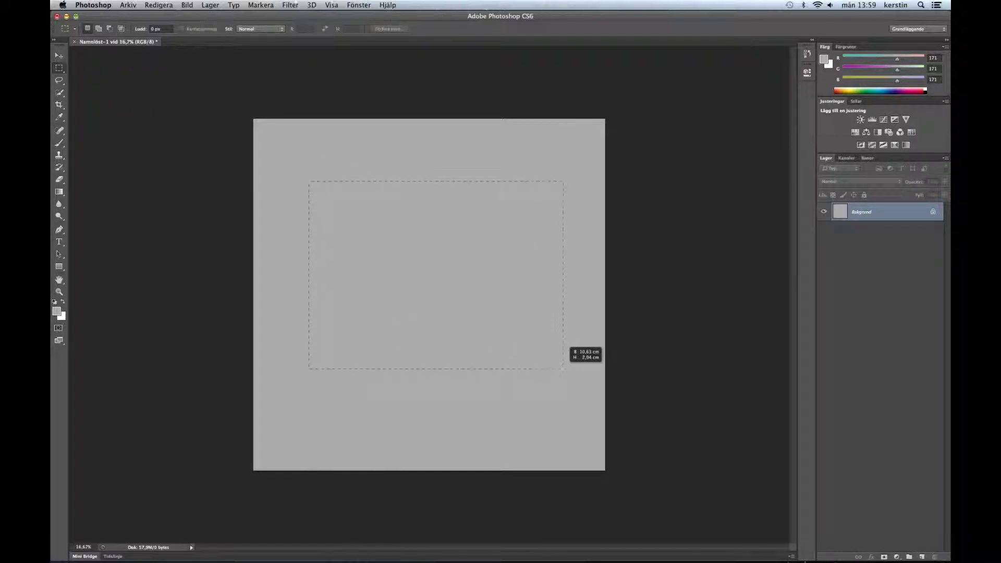
left_click_drag(559, 377, 555, 375)
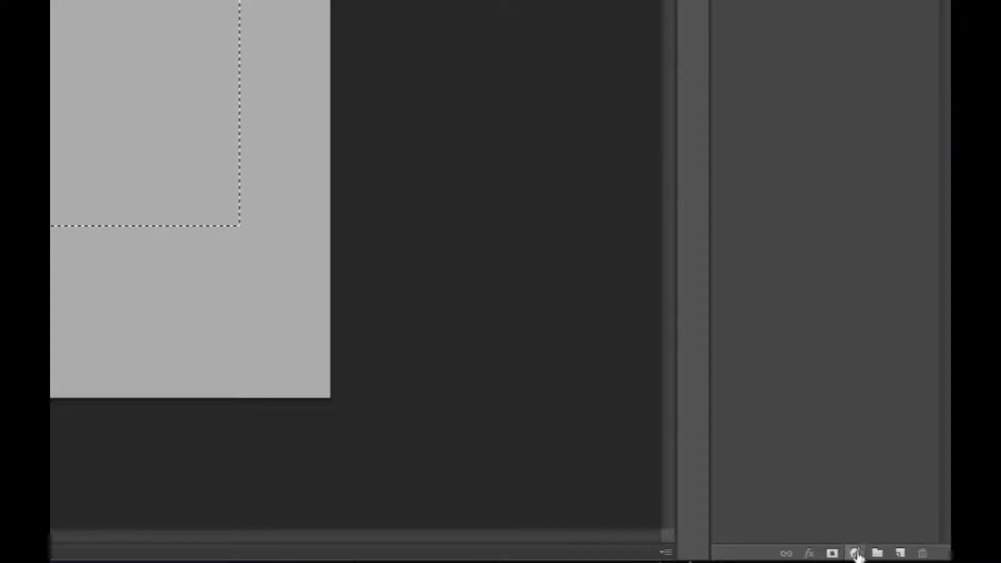
left_click(896, 557)
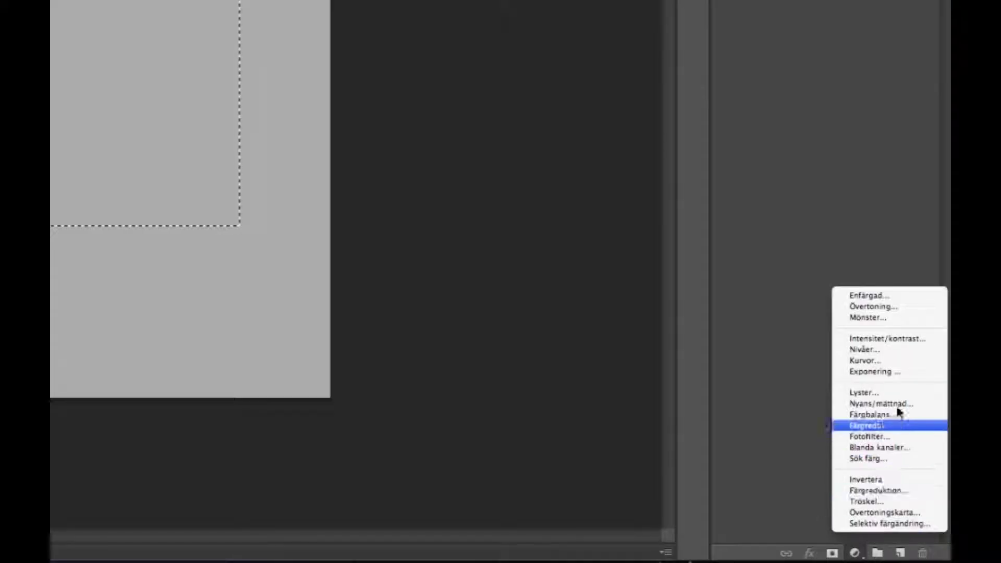
Step: Add a Curves layer raising the curve over the rectangle, then reload its mask as a selection
left_click(907, 361)
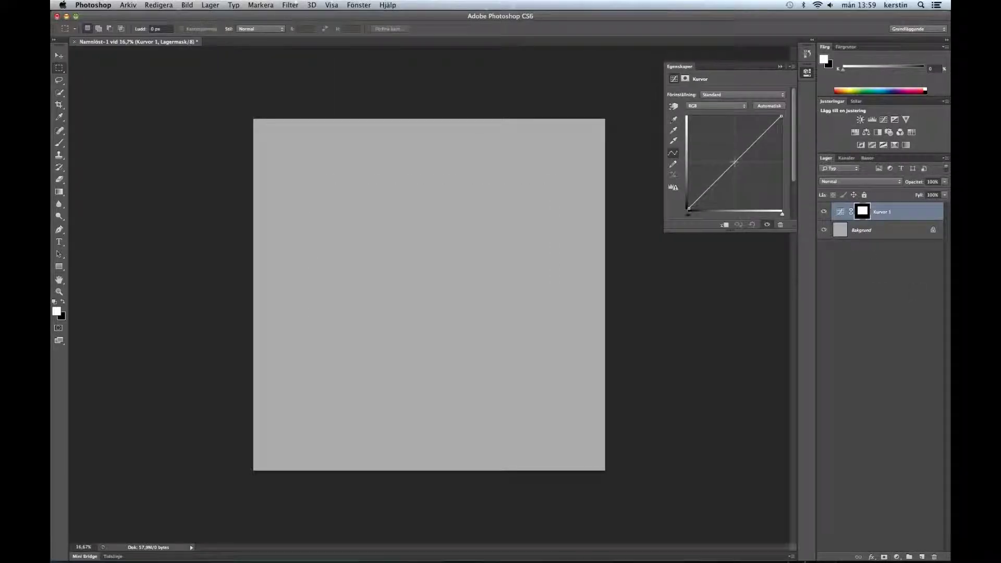
left_click_drag(735, 163, 726, 149)
left_click(781, 67)
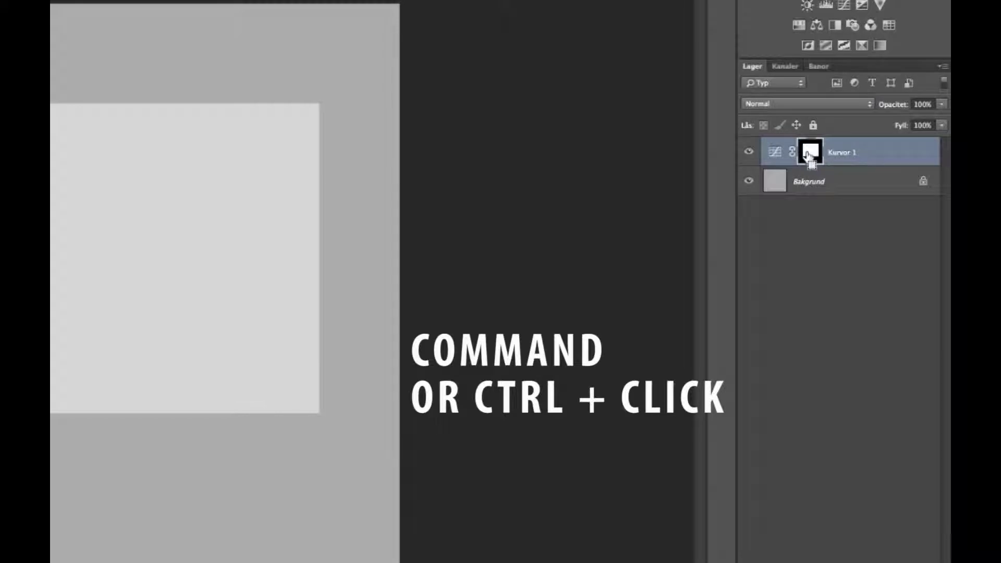
left_click(808, 155, "ctrl")
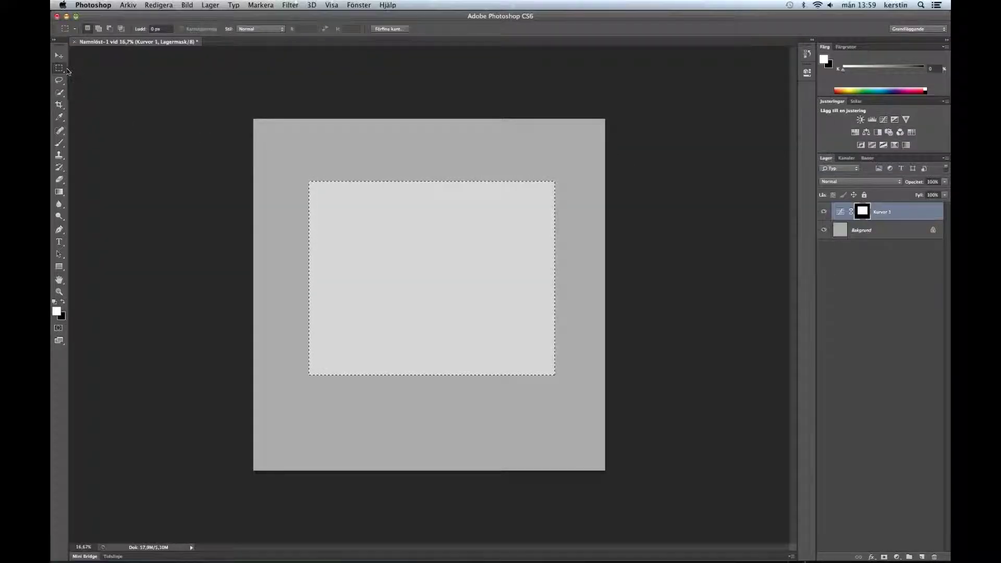
Step: Alt-drag an elliptical marquee over the rectangle selection's lower right to subtract it
left_click_drag(67, 71, 78, 79)
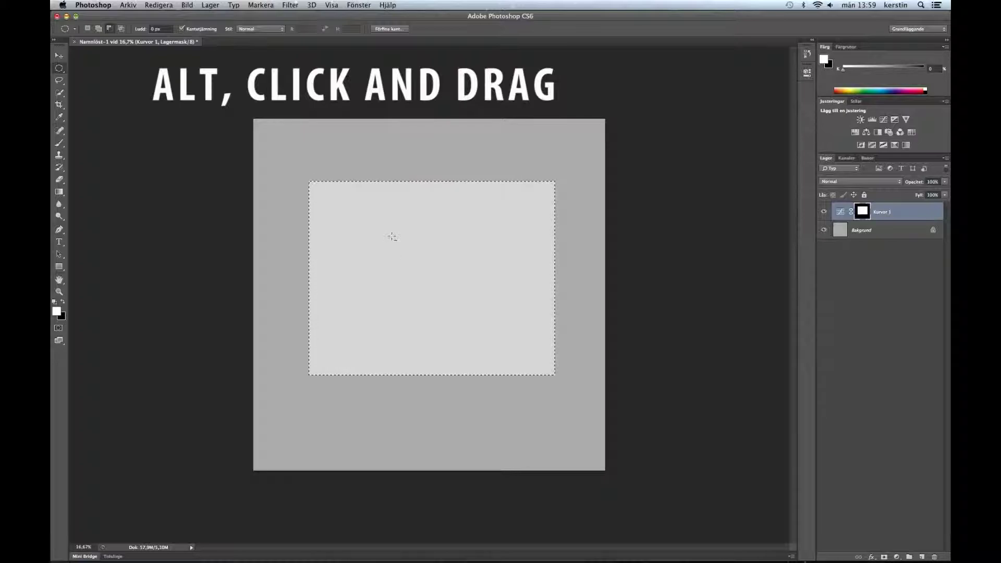
left_click_drag(391, 235, 621, 409)
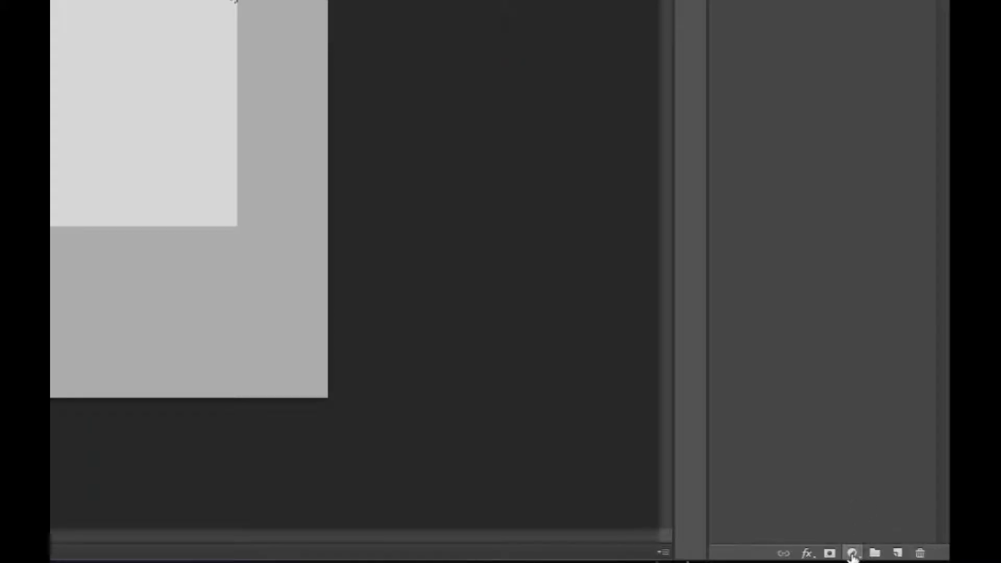
Step: Add a second Curves layer on the carved selection, raising the curve to brighten it
left_click(852, 550)
left_click(909, 360)
left_click_drag(730, 155, 724, 151)
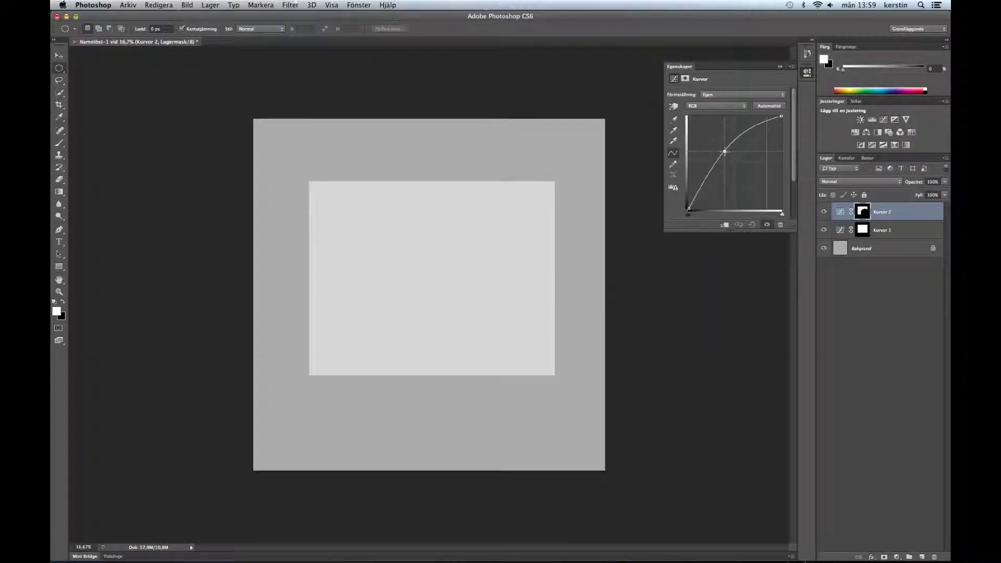
left_click(781, 67)
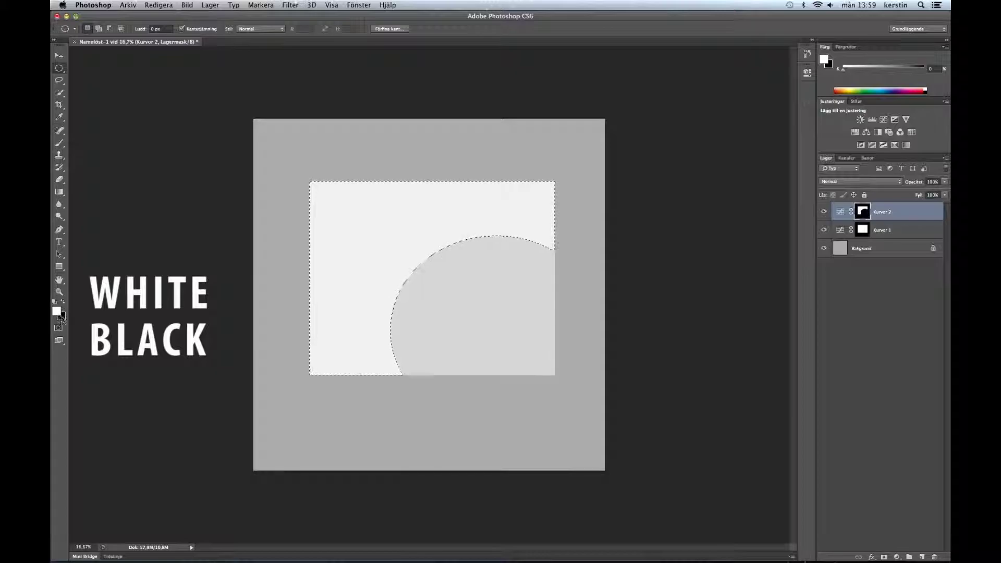
Step: Draw a white-to-black diagonal gradient into the Kurvor 2 mask, then deselect
left_click(63, 303)
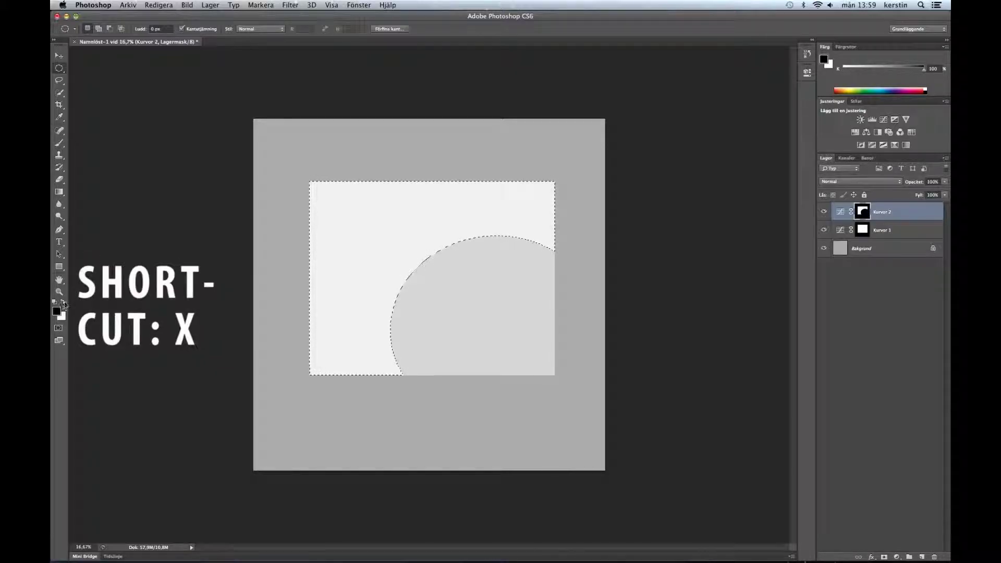
left_click(63, 303)
left_click(59, 193)
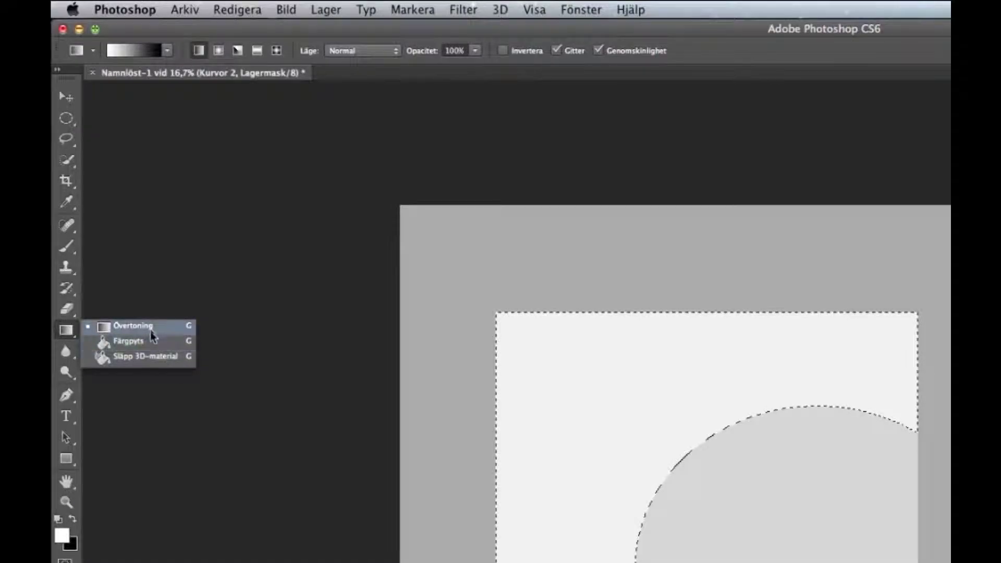
left_click(151, 327)
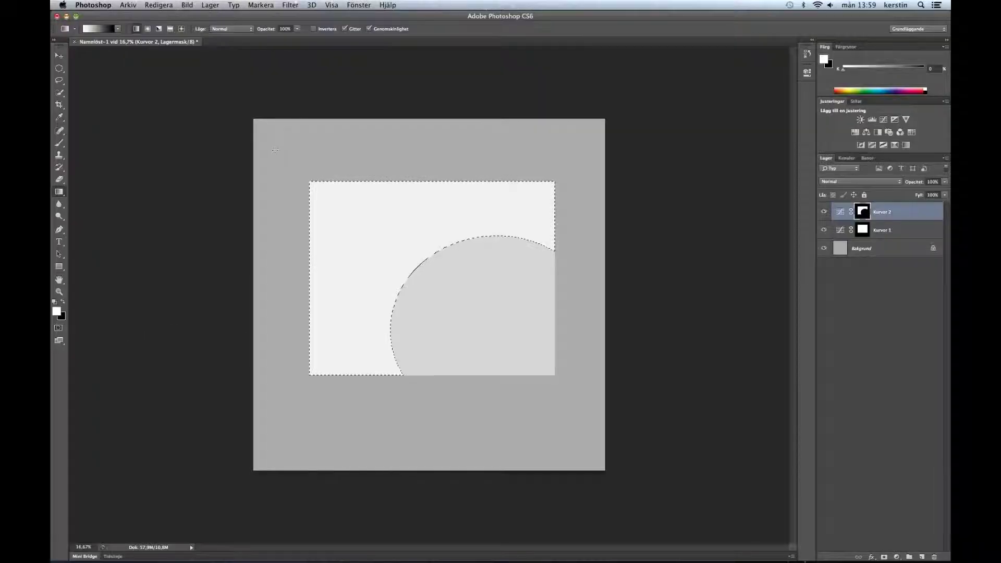
left_click_drag(398, 248, 570, 385)
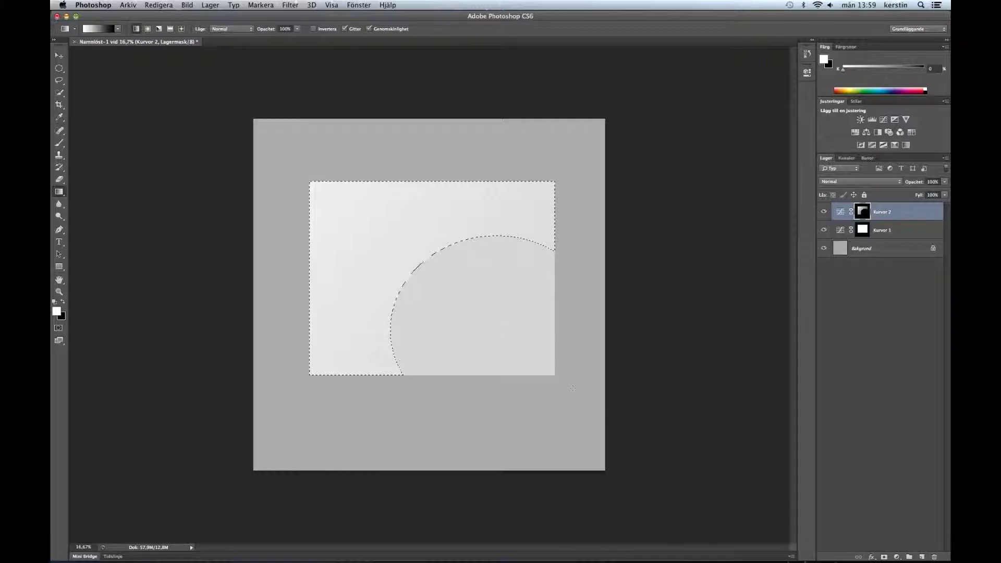
left_click_drag(574, 391, 282, 164)
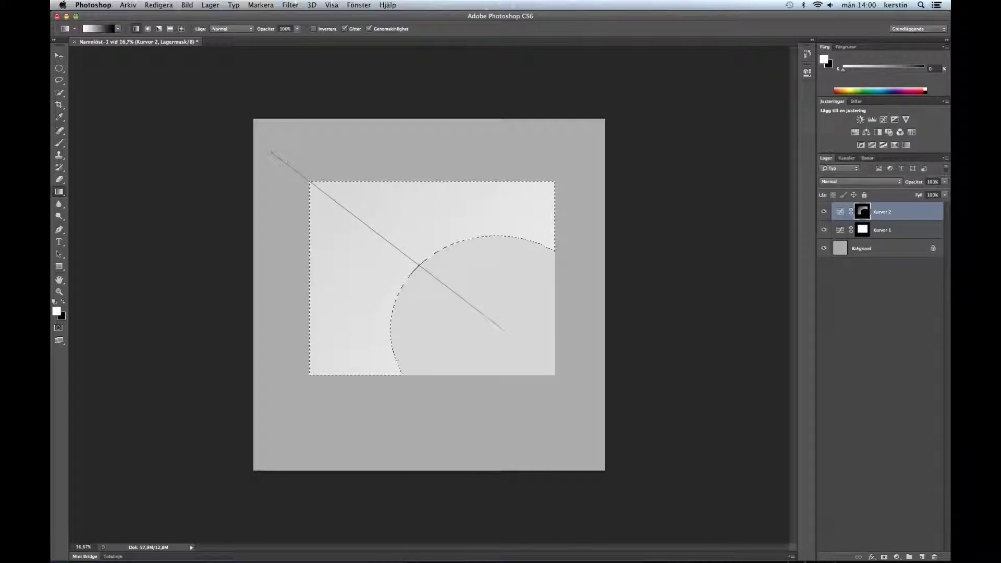
left_click_drag(366, 222, 509, 340)
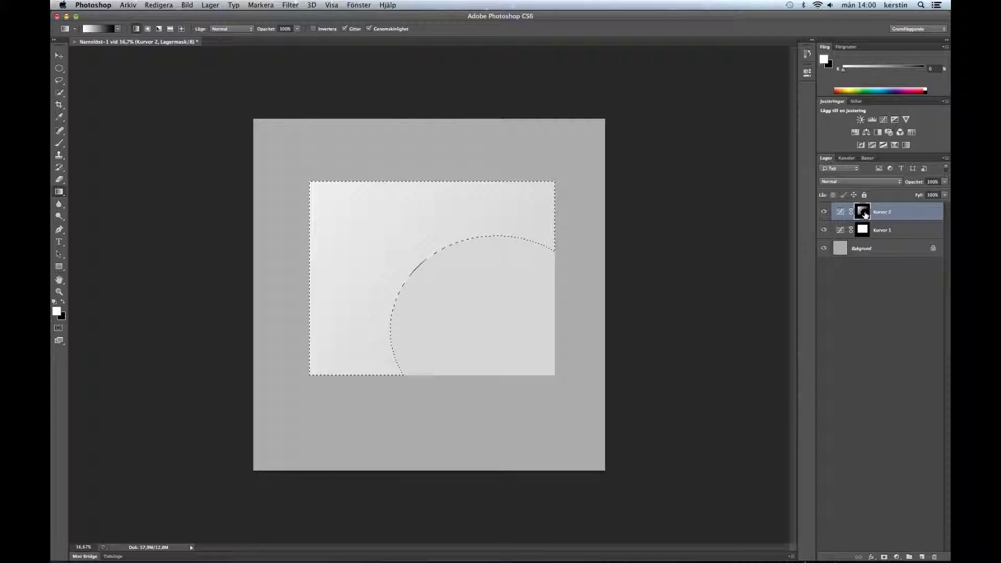
key("ctrl+d")
Step: Hide the second Curves layer and paint white loops around the rectangle on the Kurvor 1 mask
left_click(824, 211)
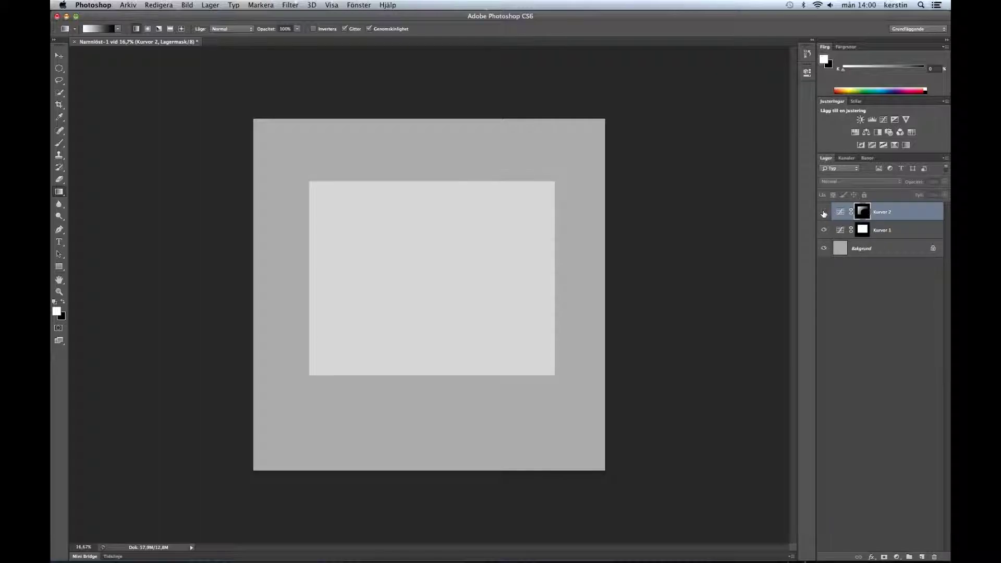
left_click(893, 231)
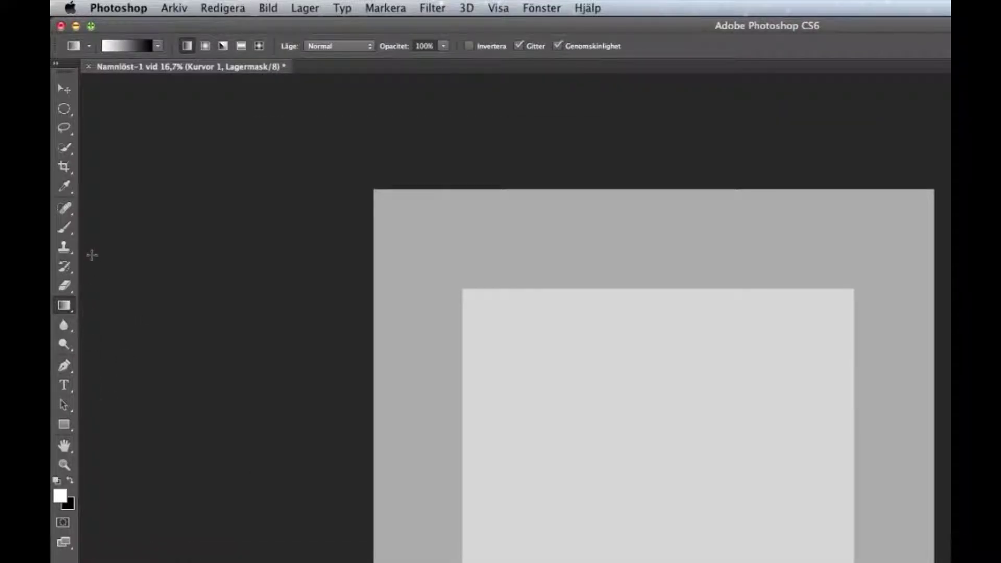
left_click_drag(65, 229, 164, 229)
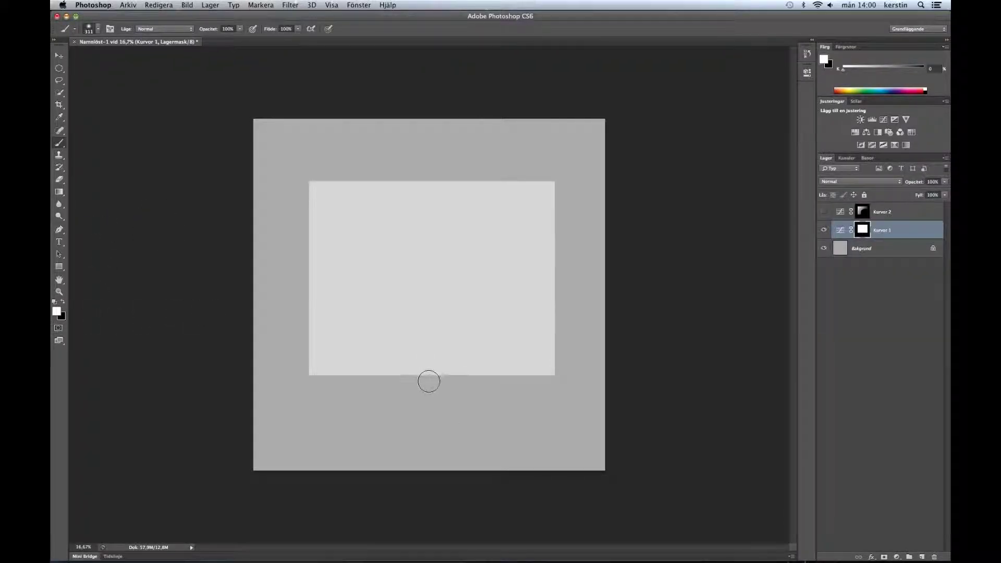
mouse_move(431, 389)
left_mouse_down()
mouse_move(551, 389)
mouse_move(507, 193)
mouse_move(325, 292)
mouse_move(325, 341)
left_mouse_up()
mouse_move(357, 361)
left_mouse_down()
mouse_move(415, 380)
mouse_move(451, 377)
left_mouse_up()
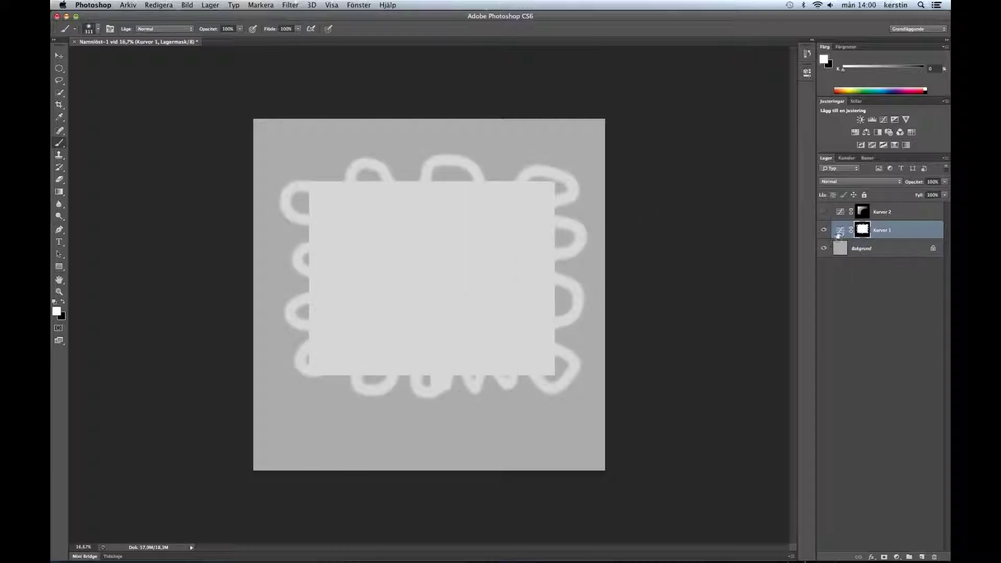
Step: Raise the Kurvor 1 curve so the masked rectangle and loops turn bright light grey
left_click(840, 231)
double_click(840, 229)
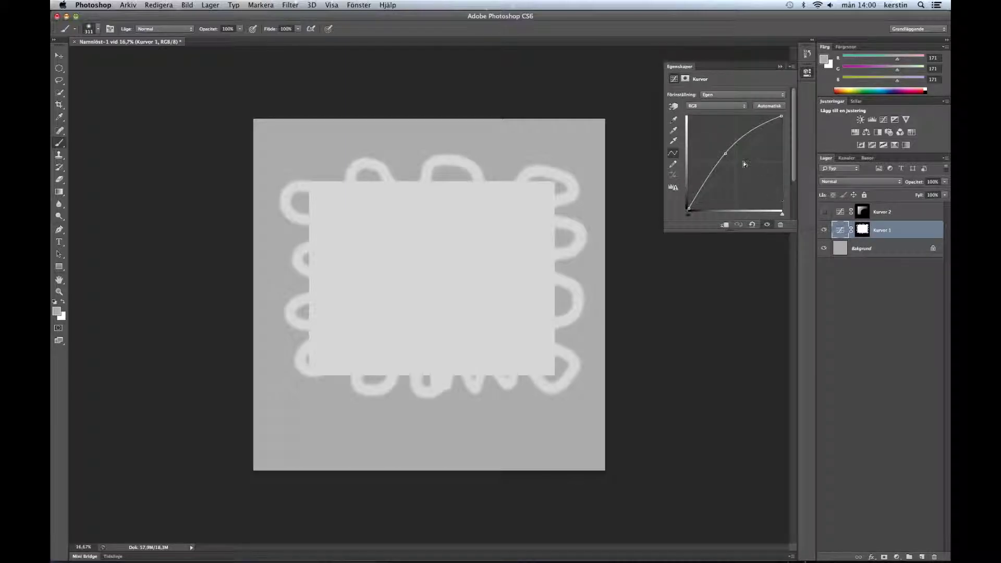
left_click_drag(726, 154, 720, 153)
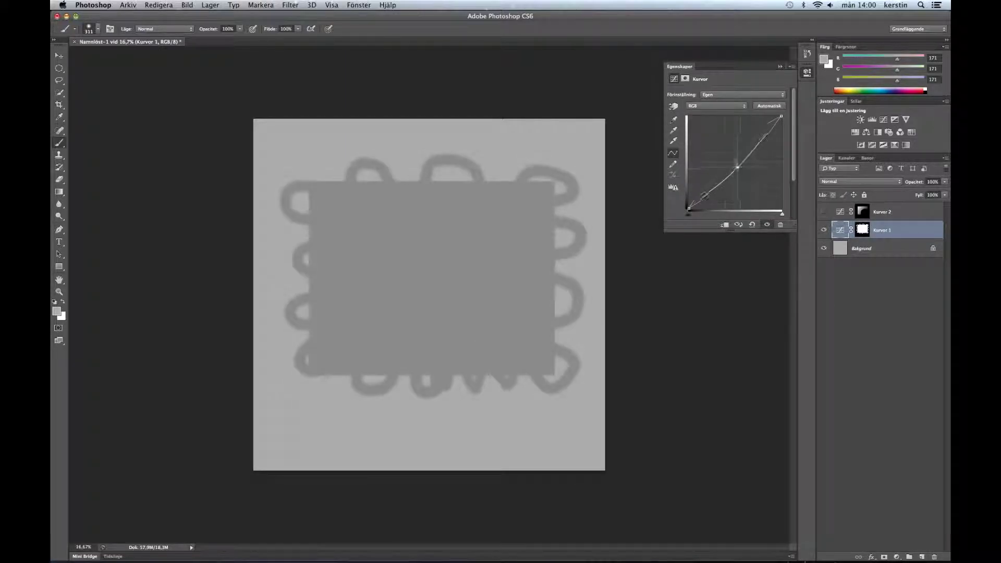
left_click(780, 67)
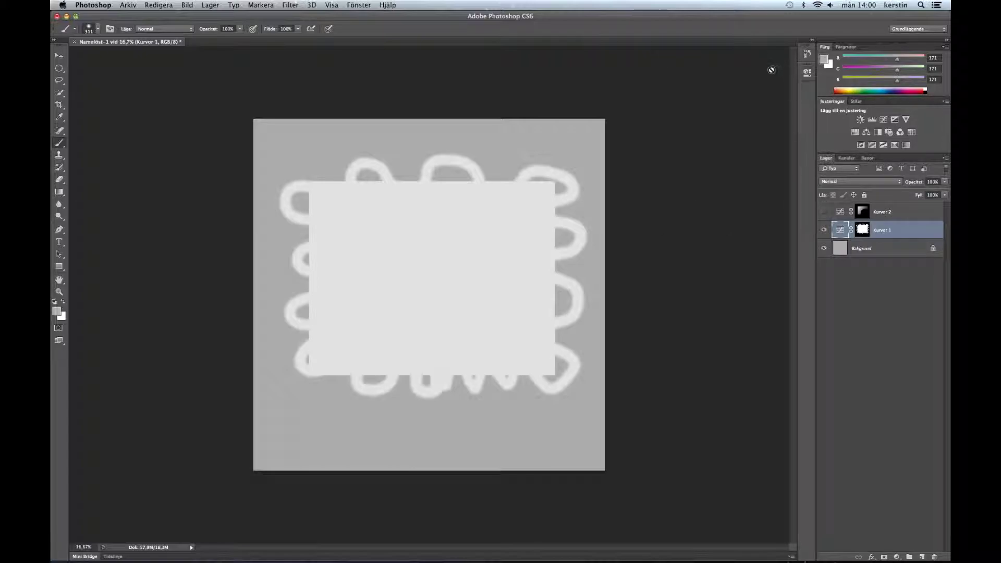
left_click(61, 145)
Step: With a very large black brush, paint the Kurvor 1 mask over the rectangle and loops
left_click(88, 144)
left_click(858, 232)
right_click(510, 246)
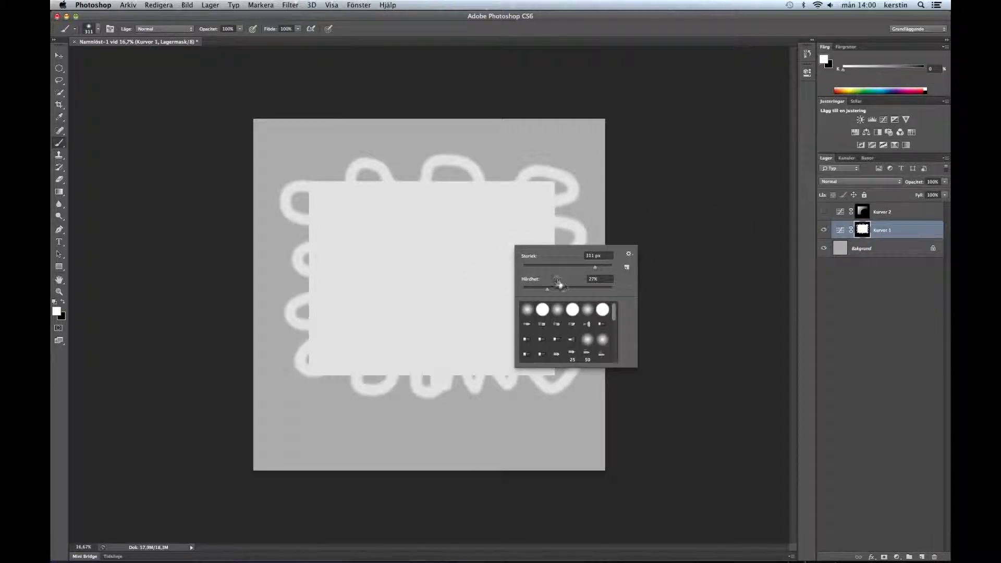
left_click_drag(604, 269, 609, 268)
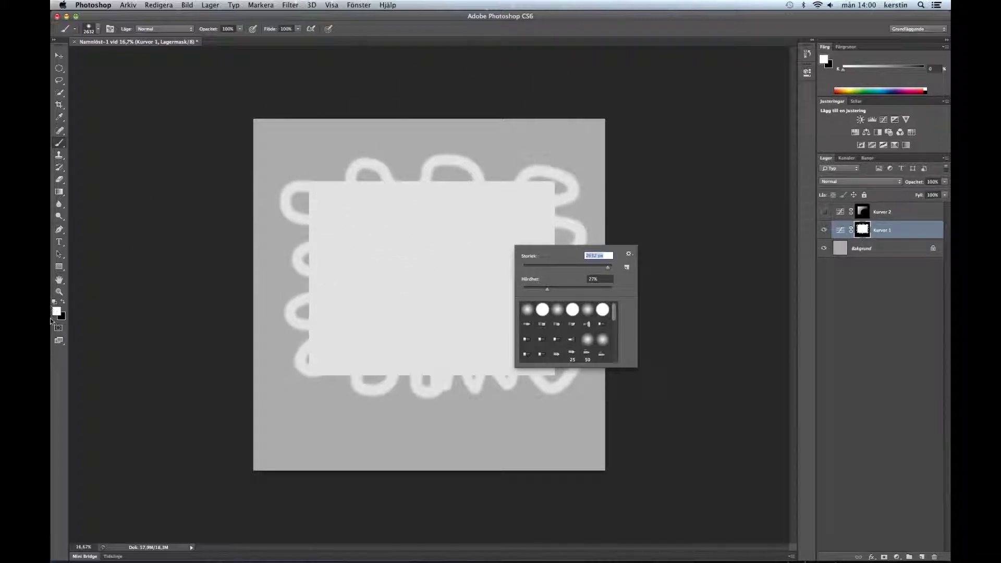
left_click(63, 302)
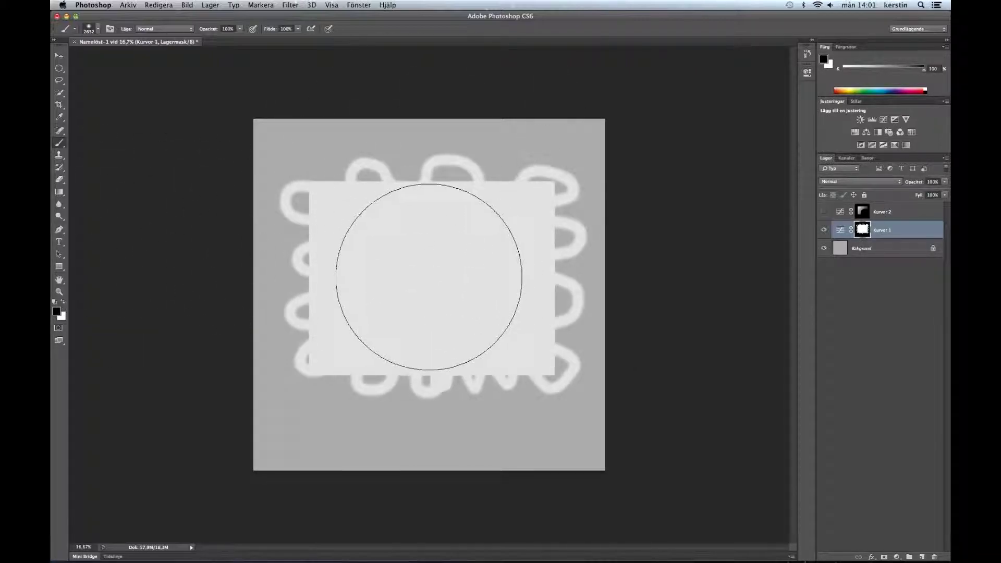
left_click(429, 276)
left_click_drag(428, 276, 436, 252)
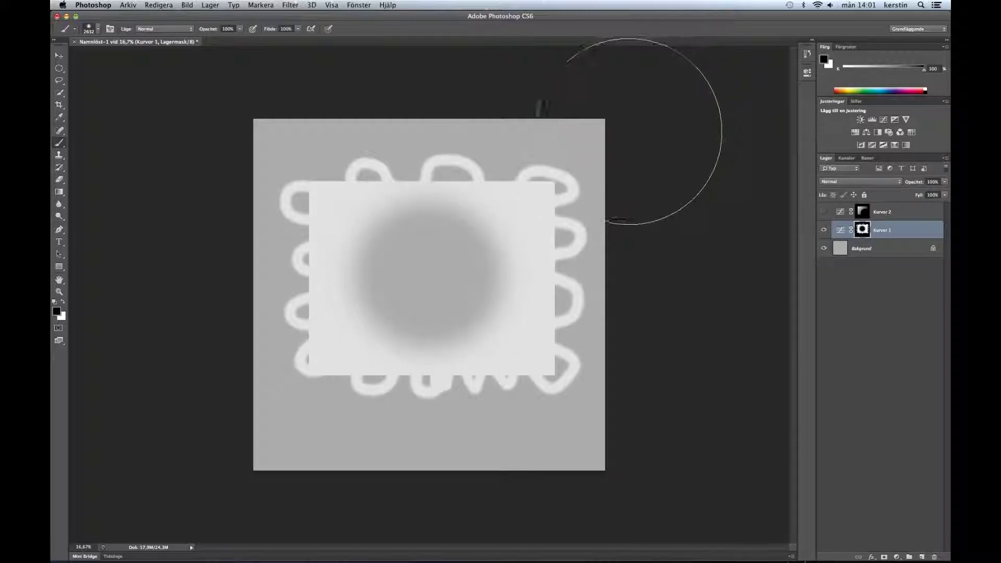
mouse_move(331, 156)
left_mouse_down()
mouse_move(291, 366)
mouse_move(553, 177)
mouse_move(610, 323)
mouse_move(290, 391)
mouse_move(331, 161)
mouse_move(286, 257)
mouse_move(407, 245)
mouse_move(495, 150)
mouse_move(581, 252)
mouse_move(558, 346)
mouse_move(781, 201)
left_mouse_up()
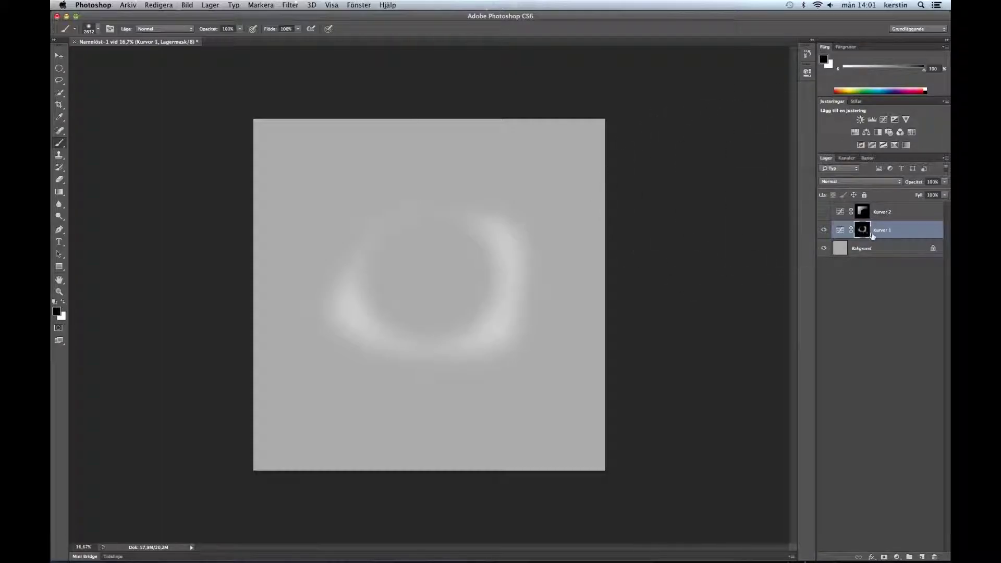
Step: Draw a tall elliptical selection over the canvas centre and transform it into a small circle
left_click(59, 69)
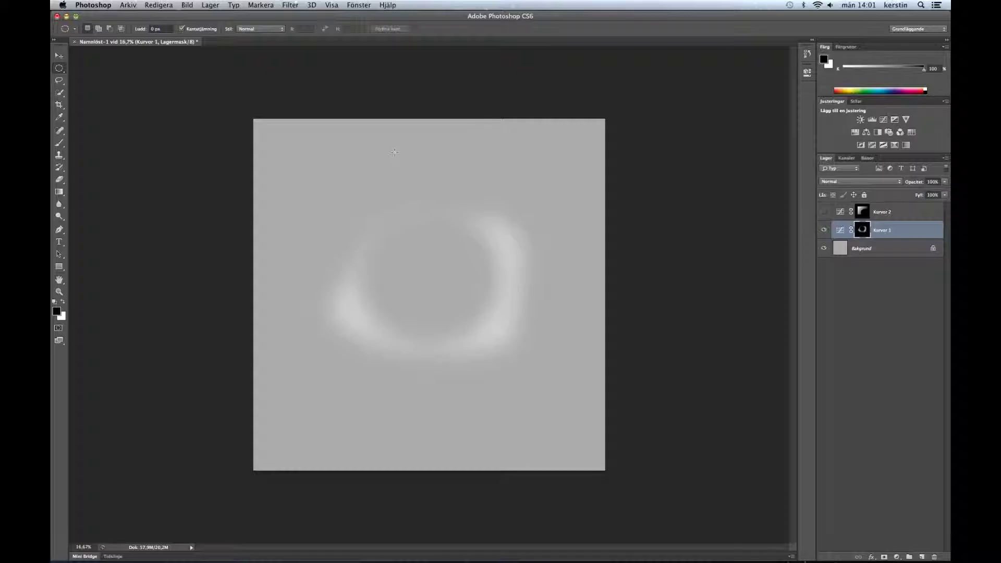
mouse_move(385, 150)
left_mouse_down()
mouse_move(426, 435)
mouse_move(473, 426)
left_mouse_up()
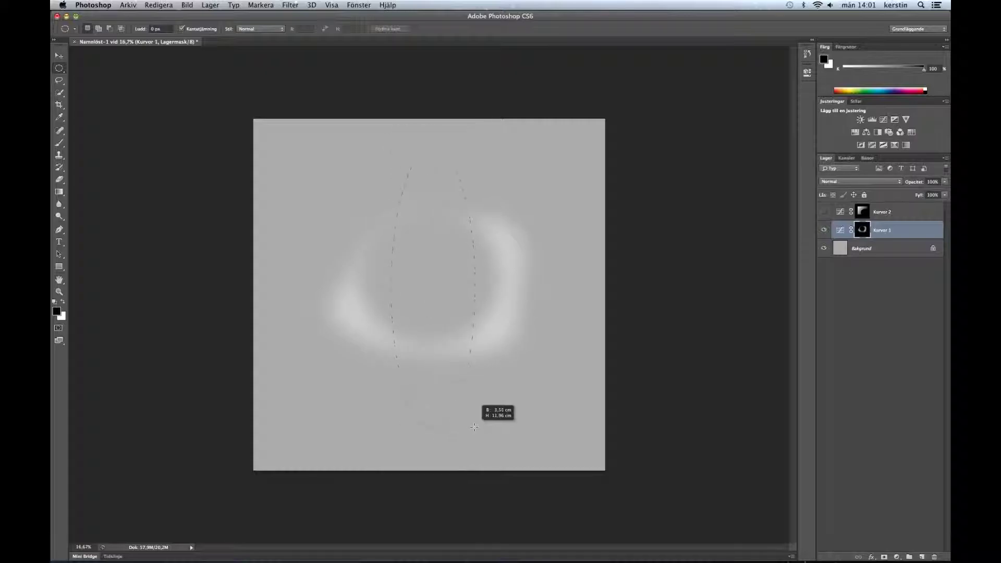
right_click(428, 316)
left_click(460, 424)
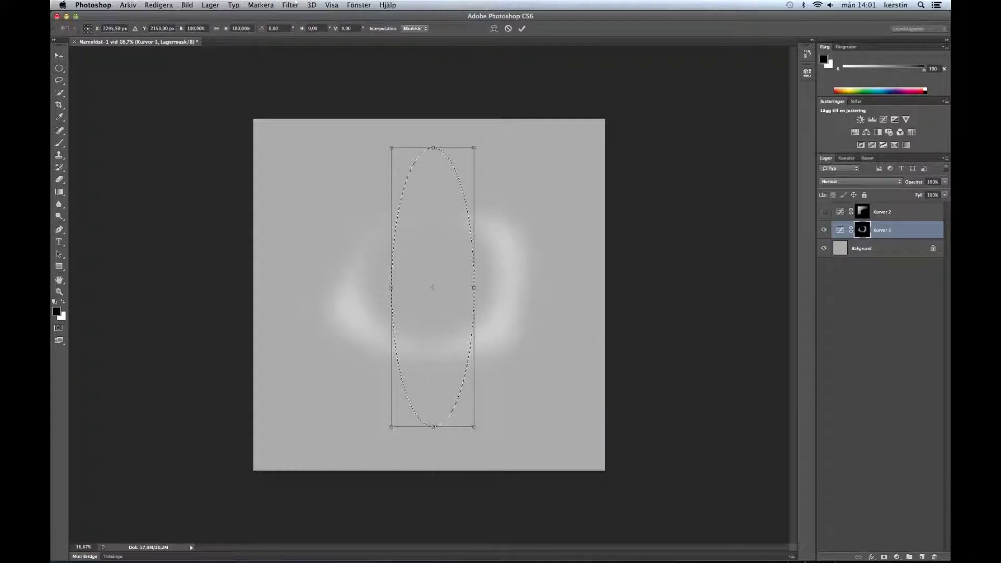
left_click_drag(433, 148, 433, 233)
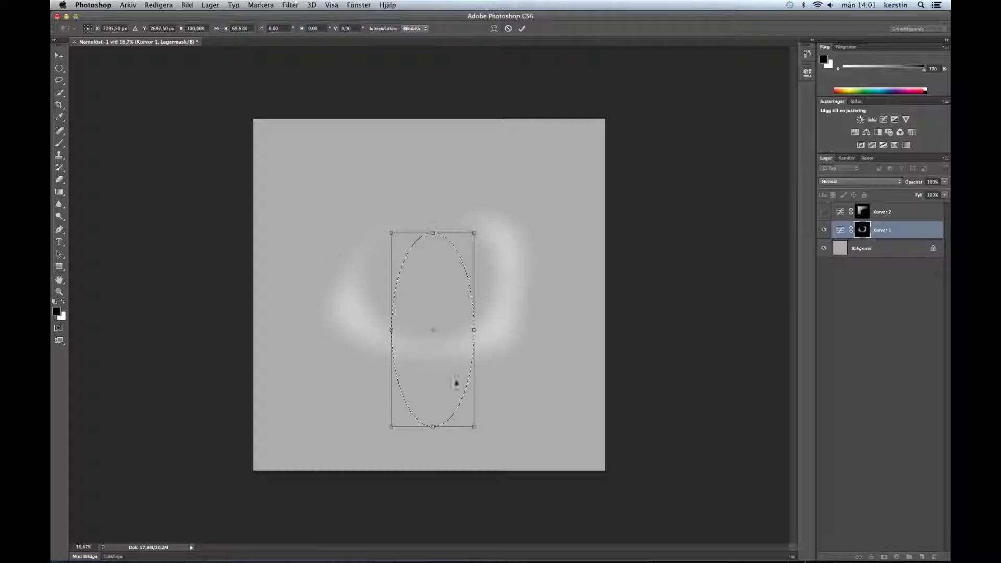
mouse_move(433, 428)
left_mouse_down()
mouse_move(433, 308)
mouse_move(448, 287)
left_mouse_up()
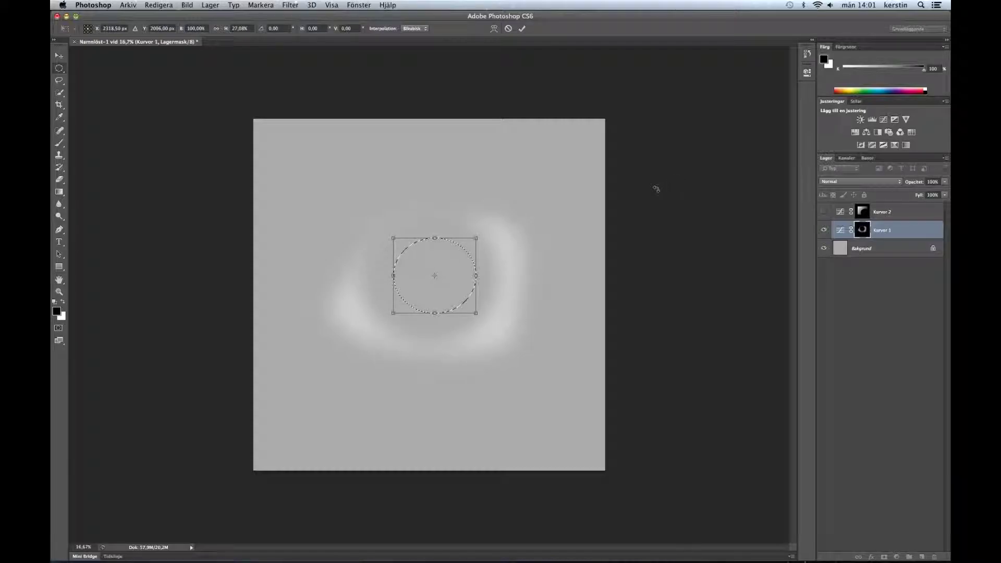
key("Return")
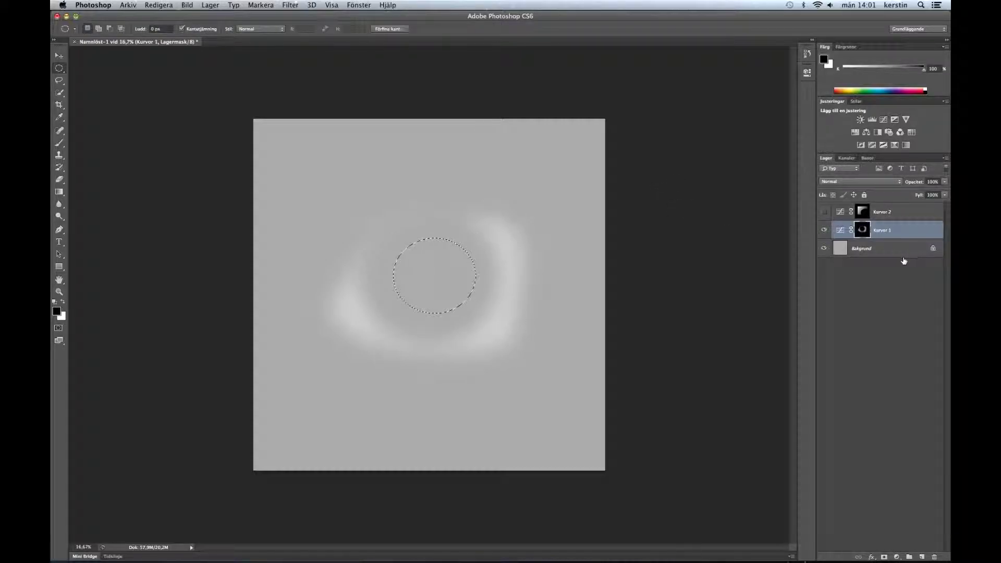
Step: Add a Curves adjustment layer that brightens the circular selection
left_click(897, 557)
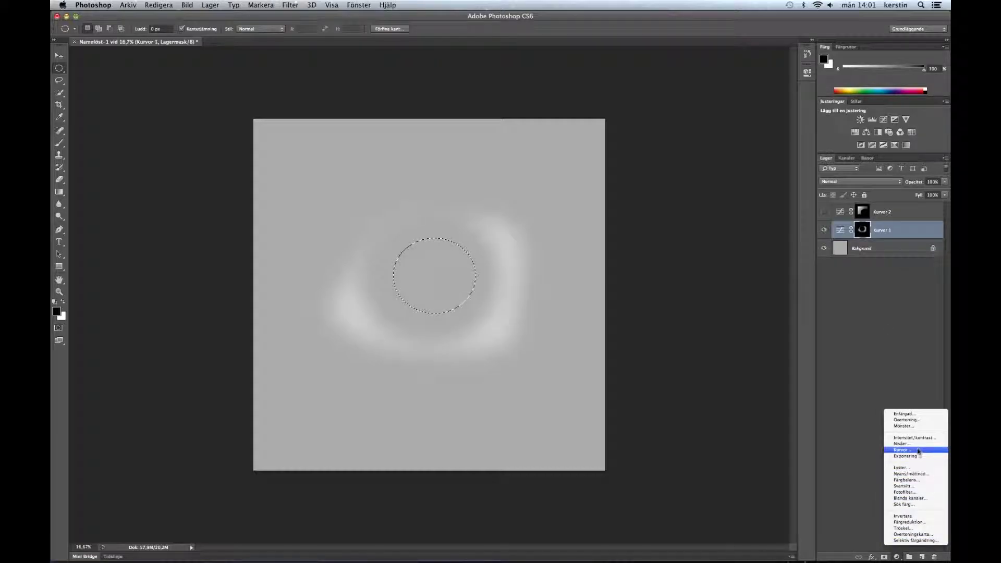
left_click(919, 452)
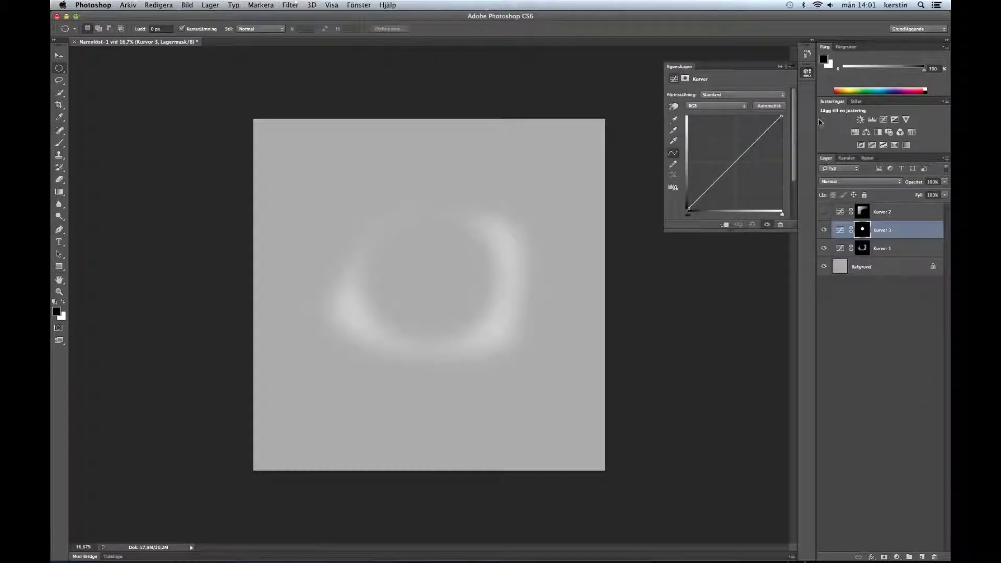
left_click_drag(733, 163, 723, 151)
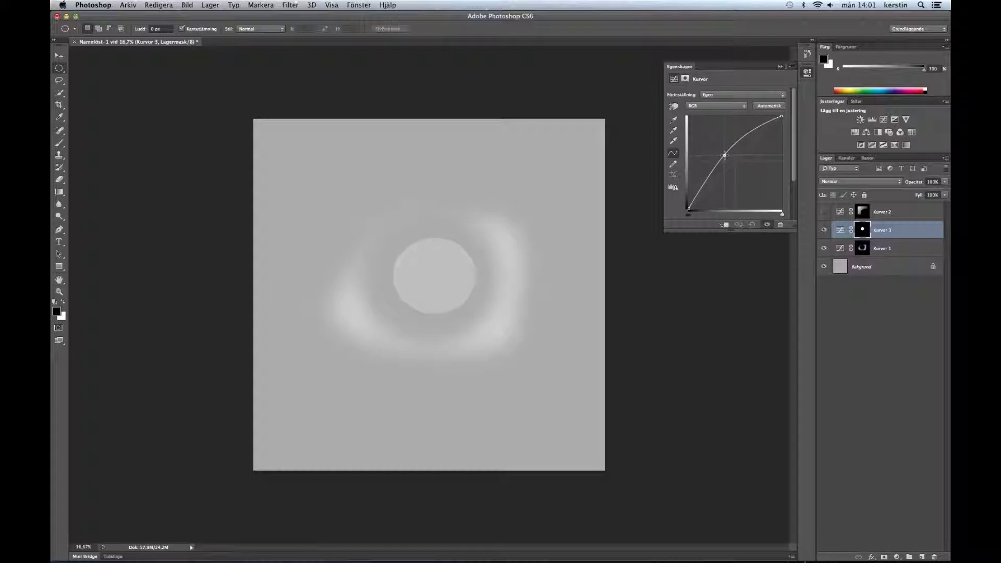
left_click(780, 67)
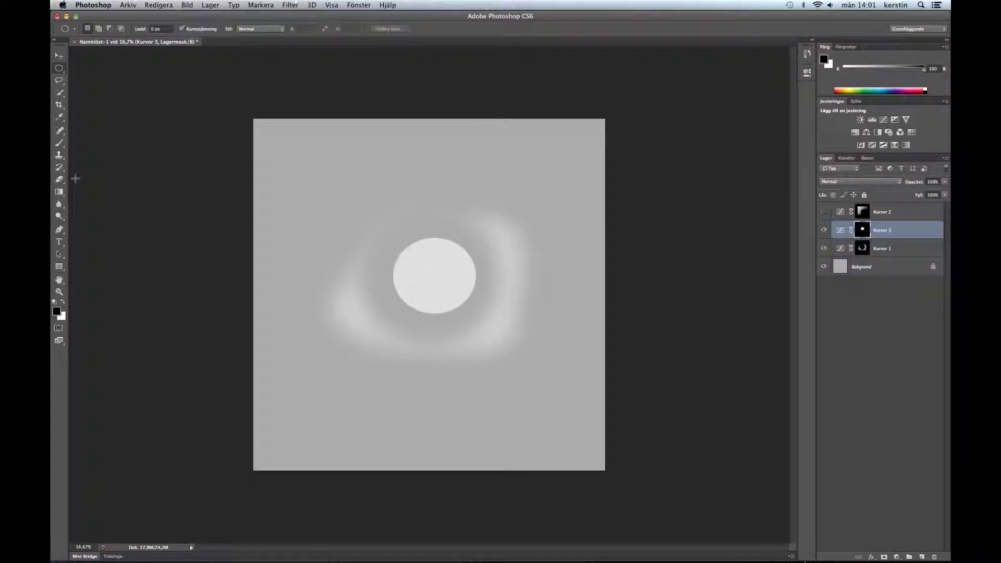
Step: Paint black on the new Curves mask to leave only a thin bright ring
left_click(59, 145)
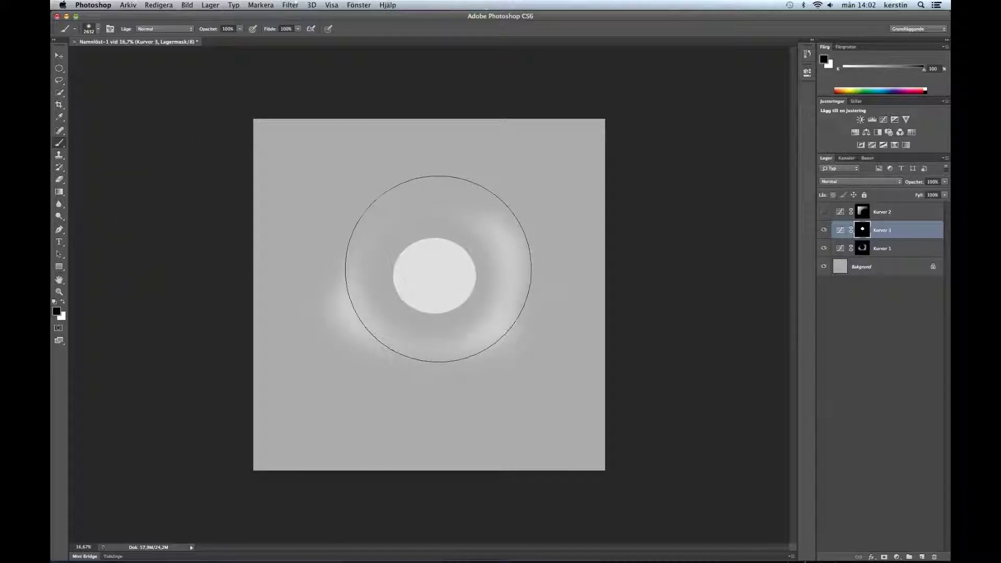
left_click(433, 274)
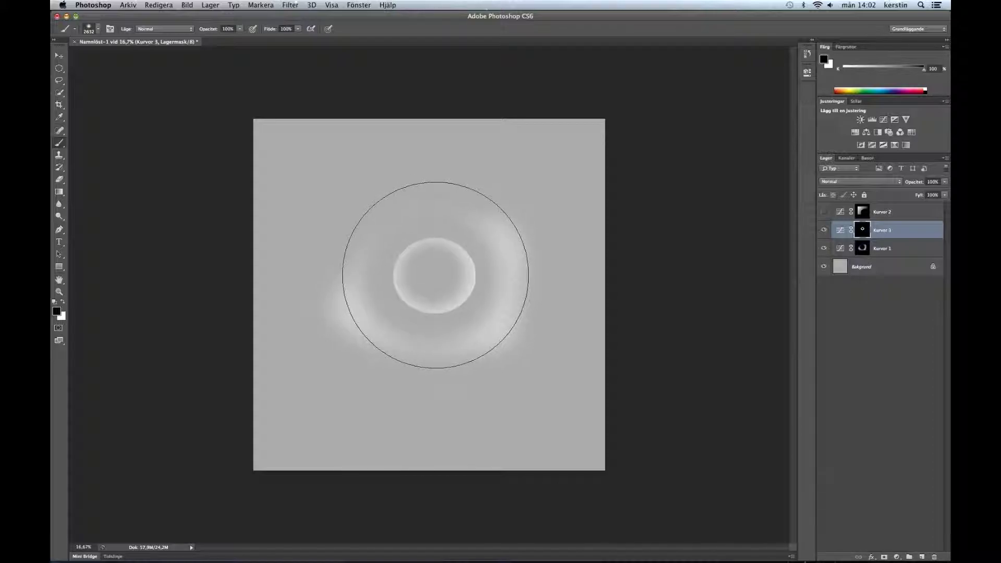
left_click_drag(415, 277, 440, 276)
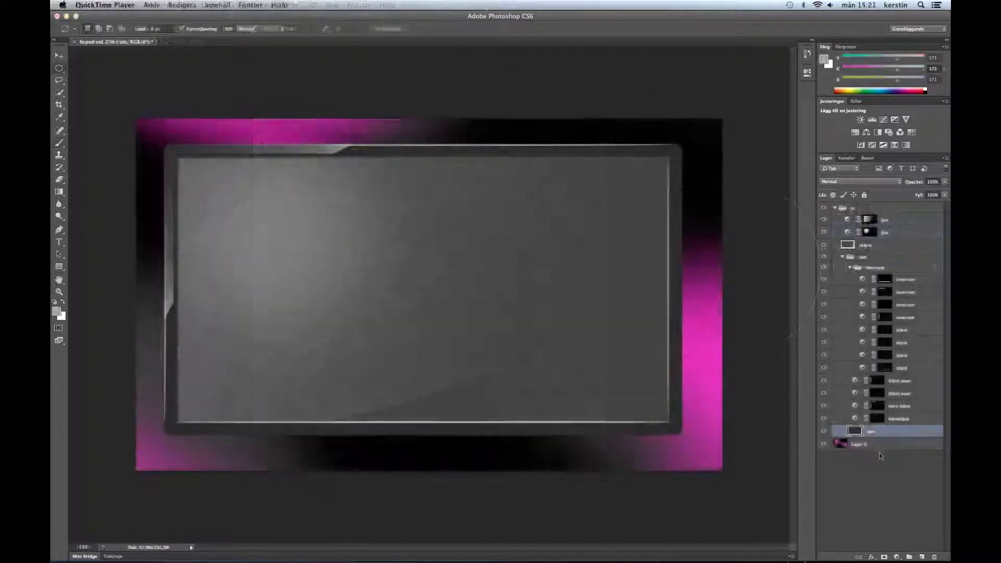
left_click(836, 209)
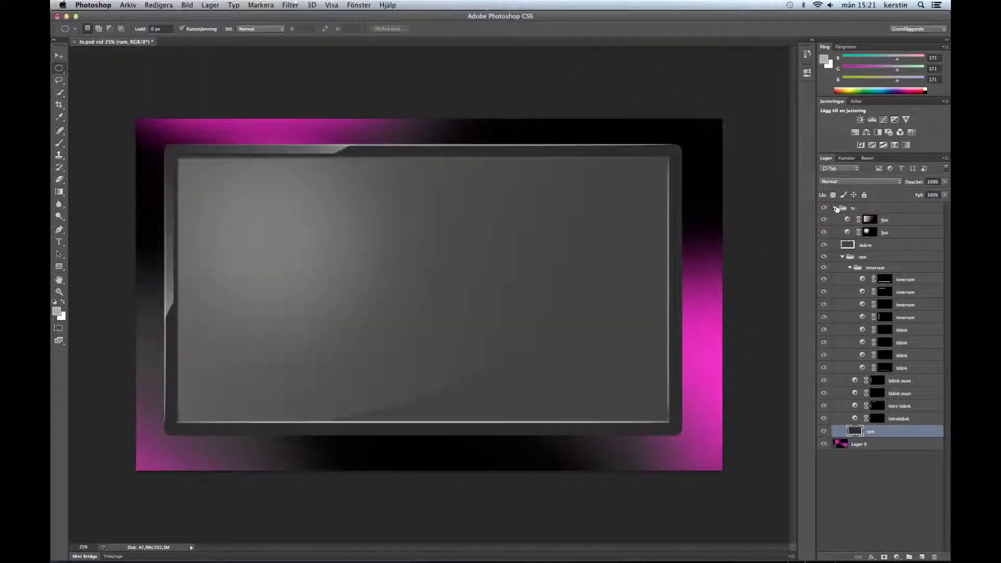
left_click(836, 208)
left_click(836, 208)
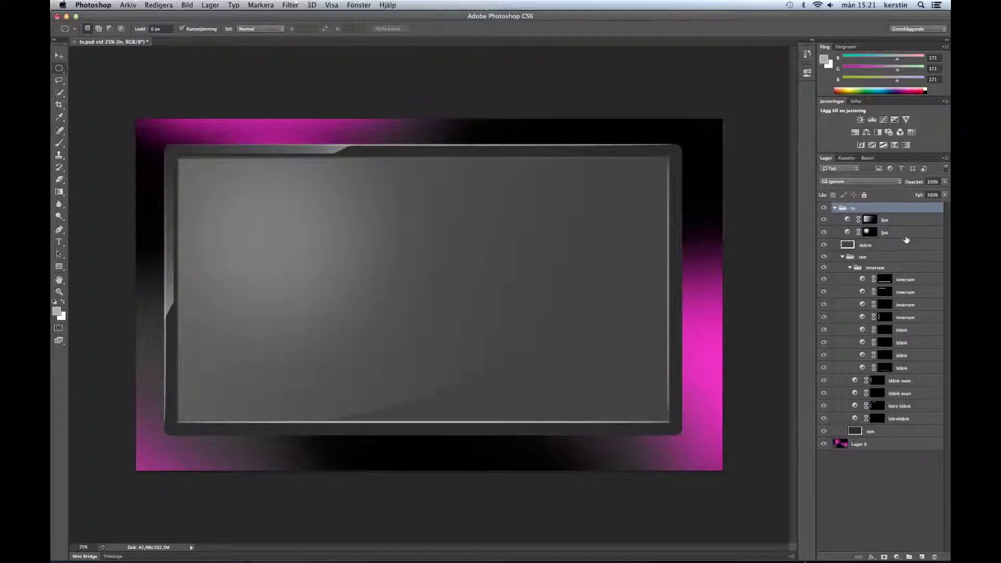
left_click(824, 221)
left_click(872, 222)
double_click(872, 221)
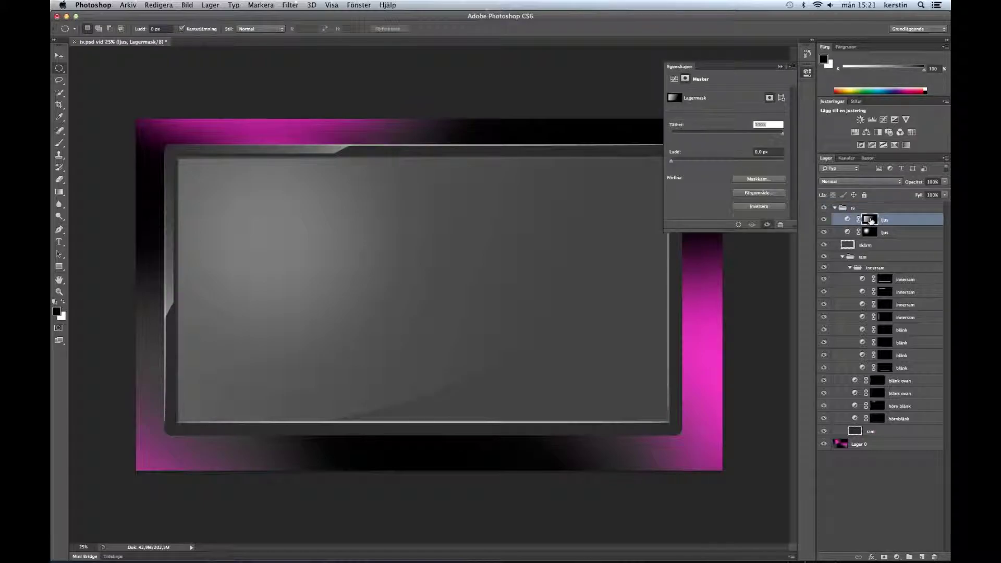
left_click(671, 80)
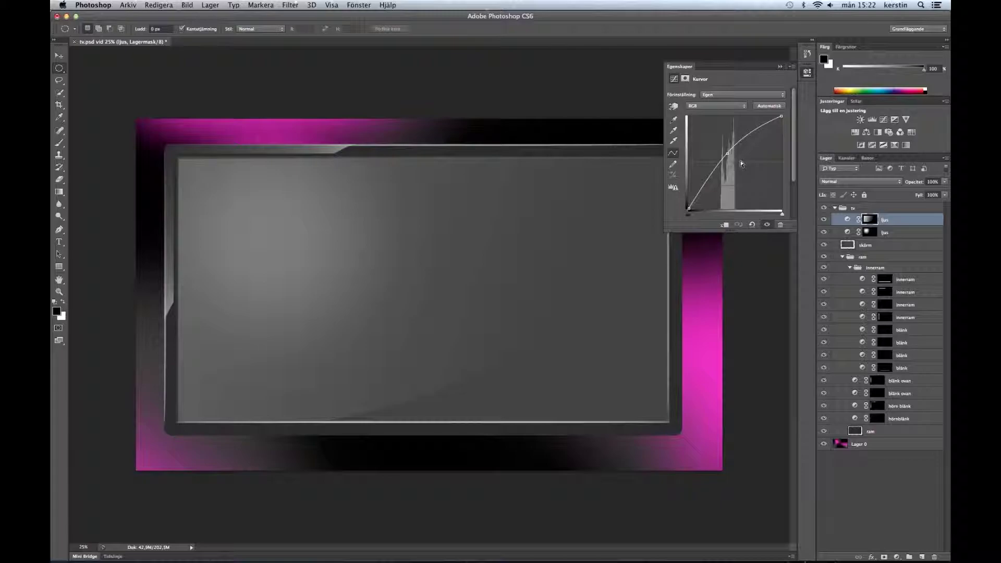
left_click_drag(728, 154, 748, 172)
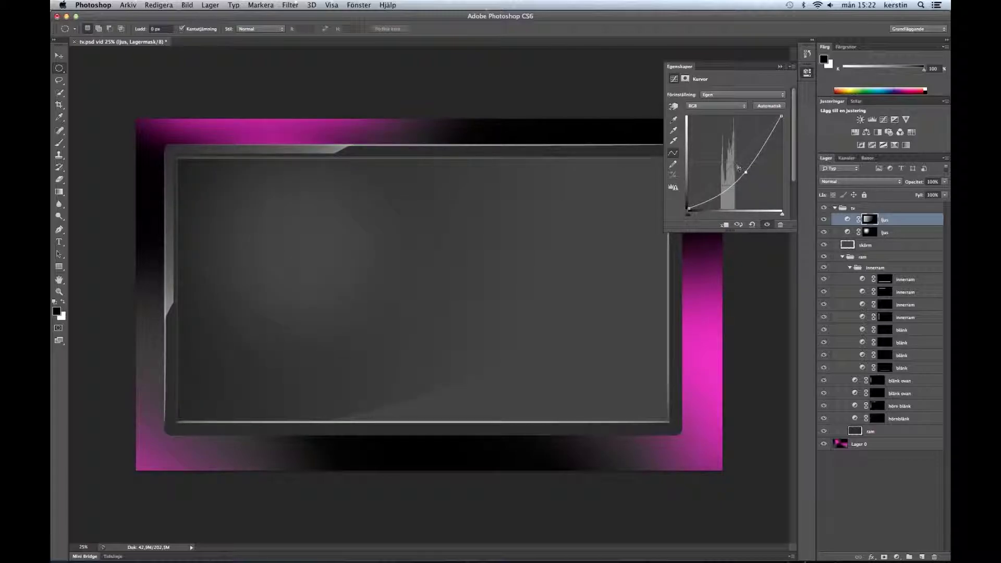
key("ctrl+z")
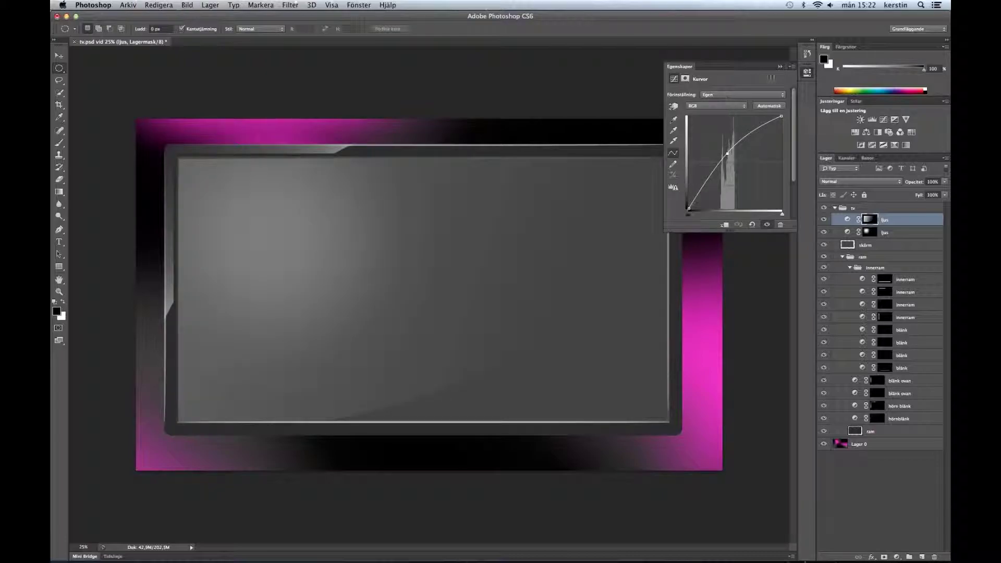
left_click(779, 67)
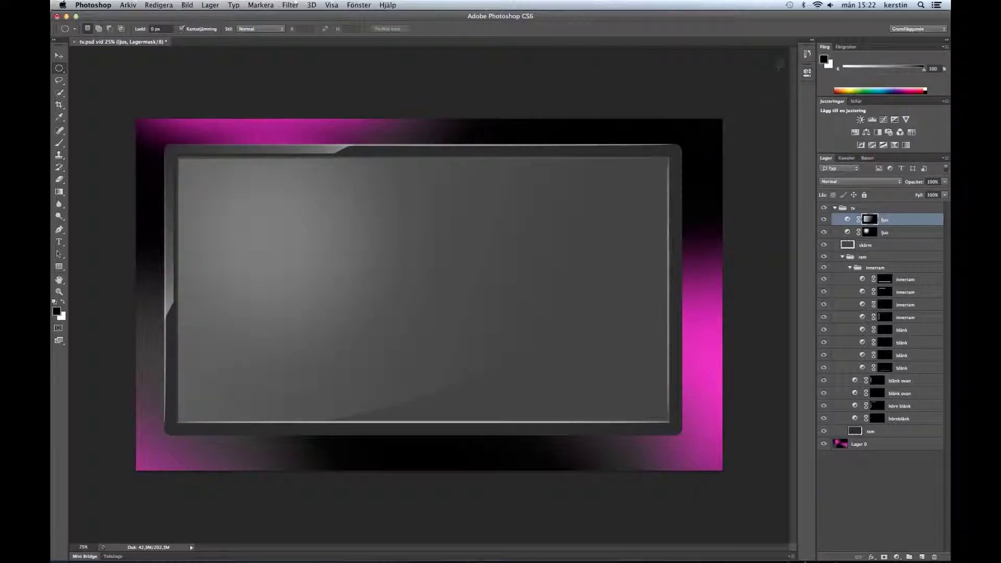
left_click(824, 330)
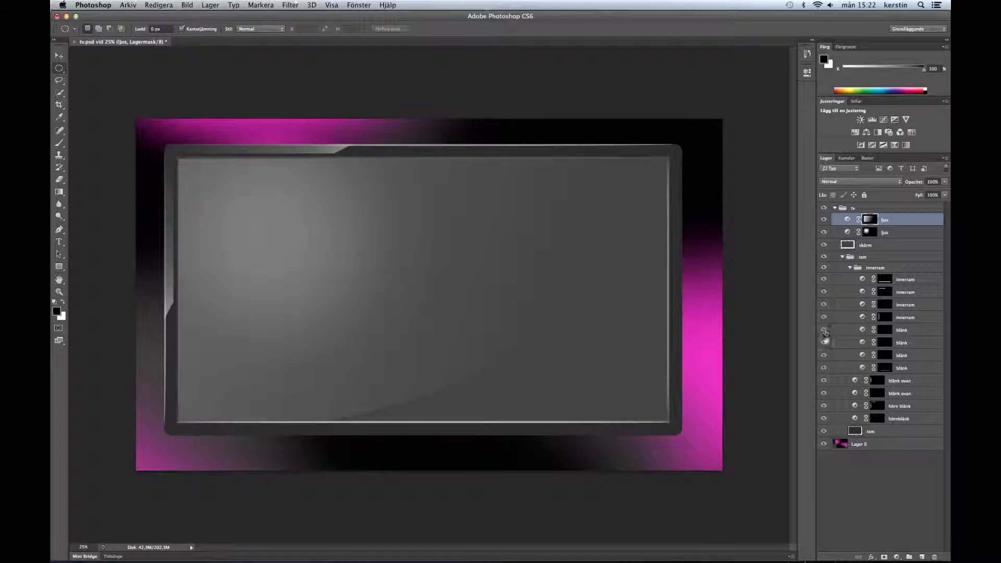